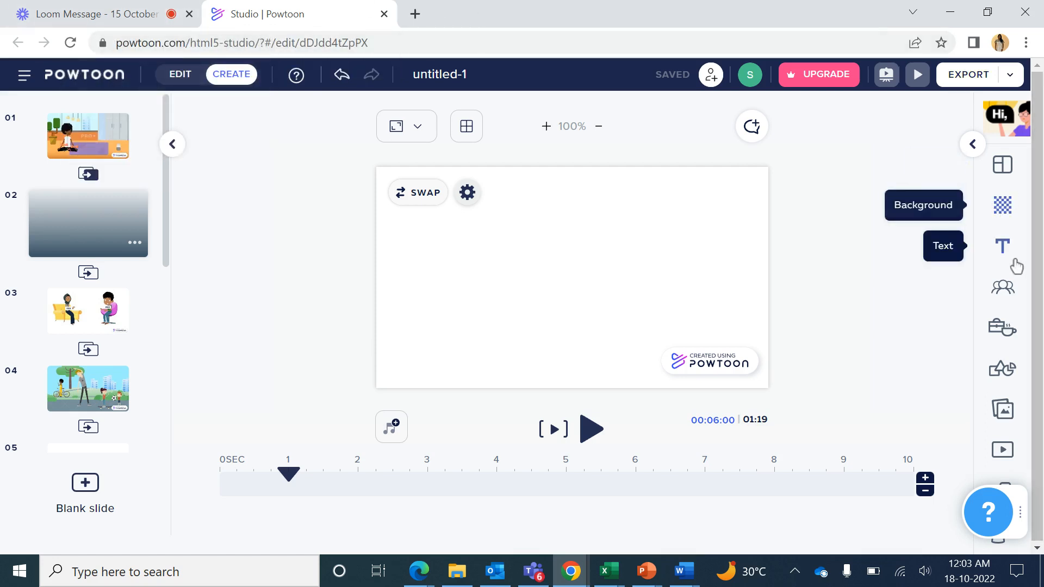
- Add the black-haired Omnis woman in the Explaining pose on the left side of slide 2 and delete her duplicate
{"action": "left_click", "coordinate": [1003, 288]}
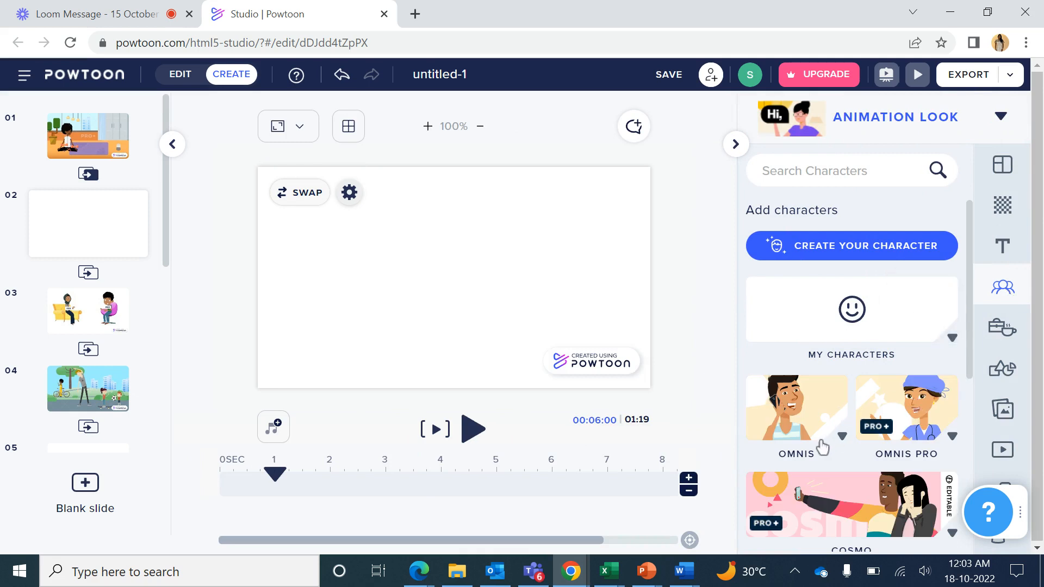
{"action": "left_click", "coordinate": [821, 445]}
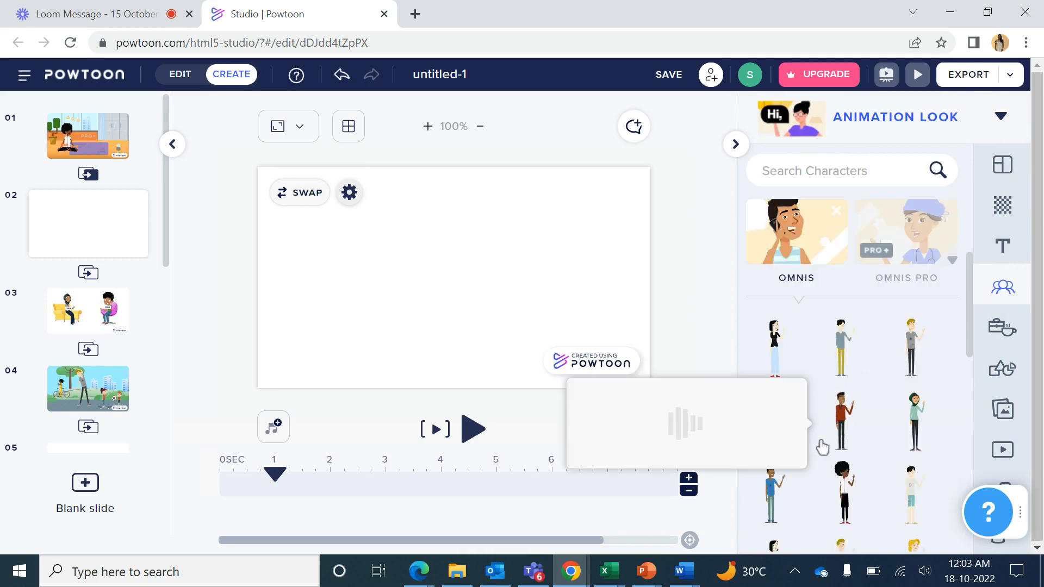
{"action": "left_click", "coordinate": [775, 350]}
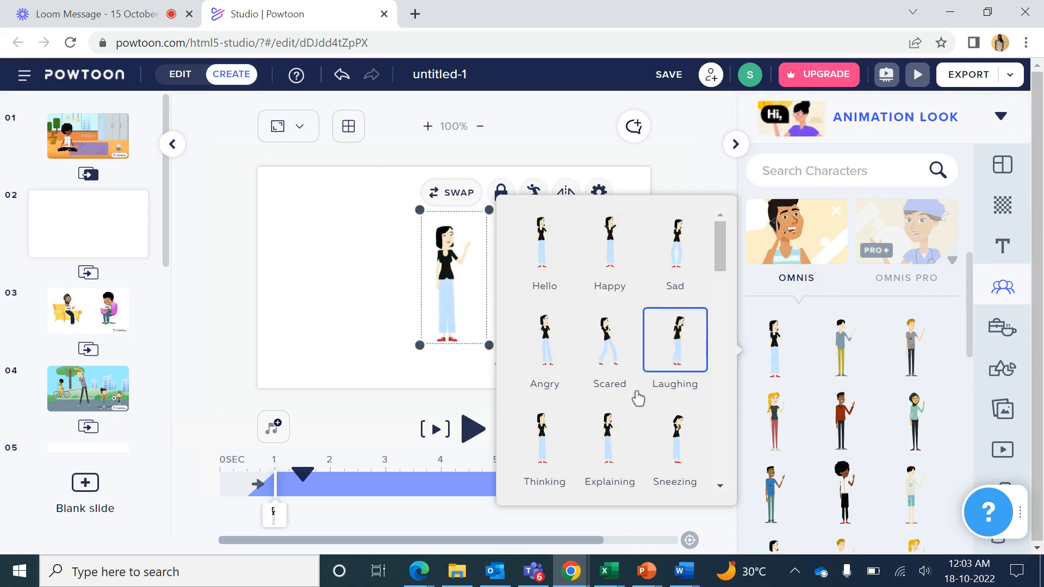
{"action": "left_click", "coordinate": [629, 438]}
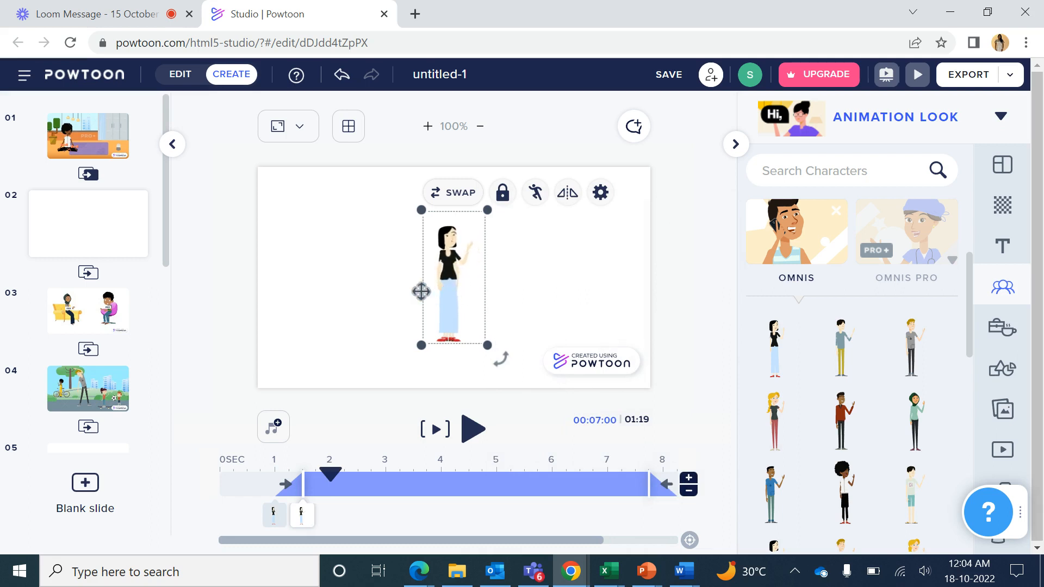
{"action": "left_click_drag", "start_coordinate": [450, 292], "coordinate": [331, 296]}
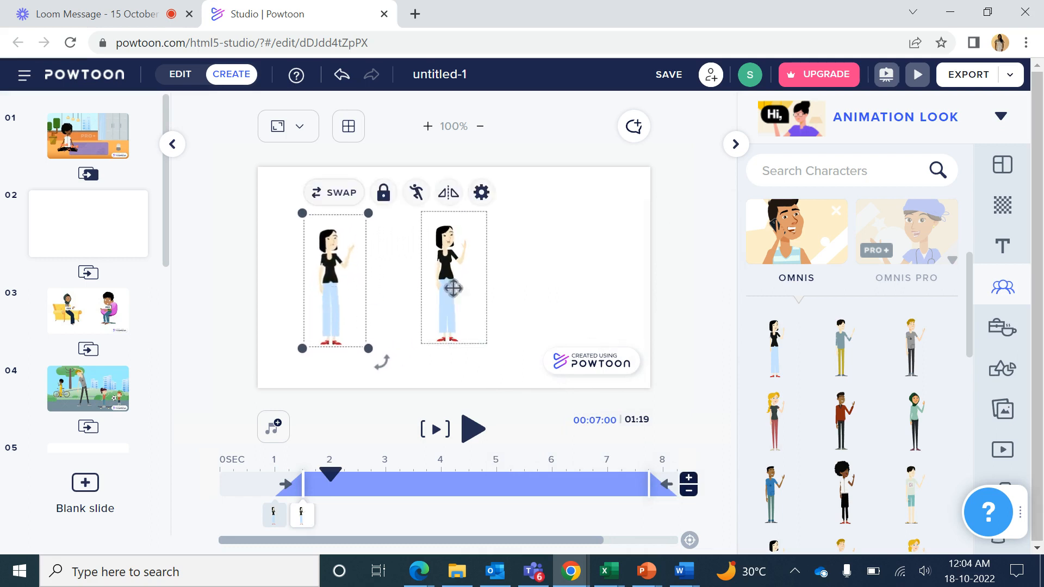
{"action": "left_click", "coordinate": [447, 264]}
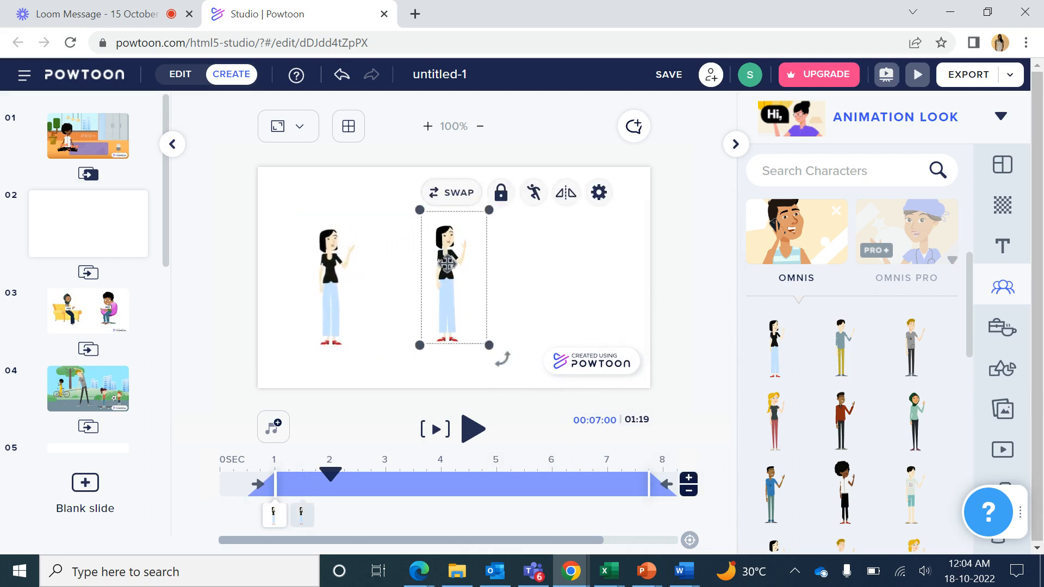
{"action": "key", "text": "Delete"}
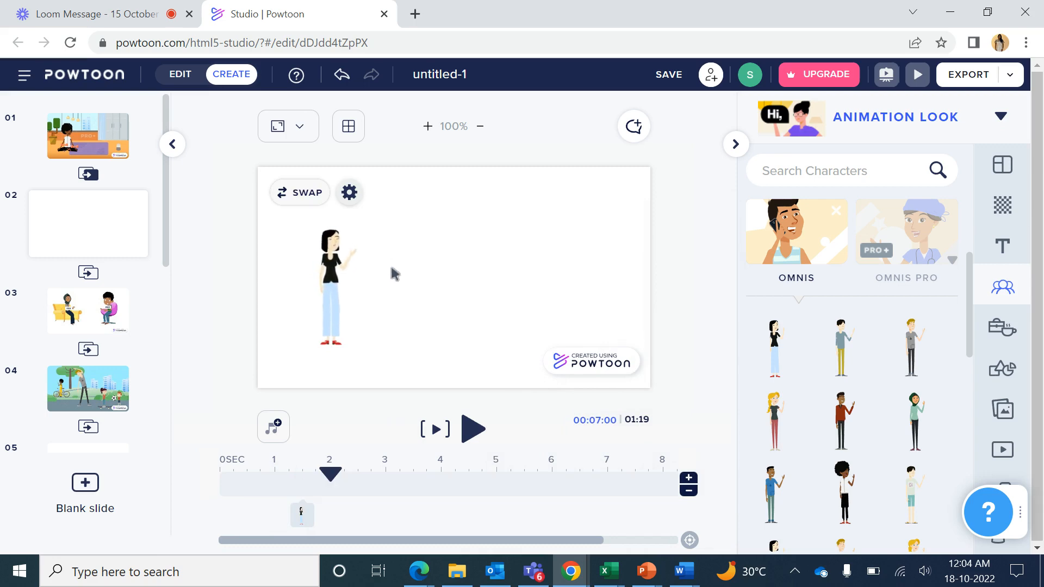
- Add the blonde Omnis woman on the right side of the slide, mirrored, and move the black-haired woman closer to her
{"action": "left_click", "coordinate": [788, 416]}
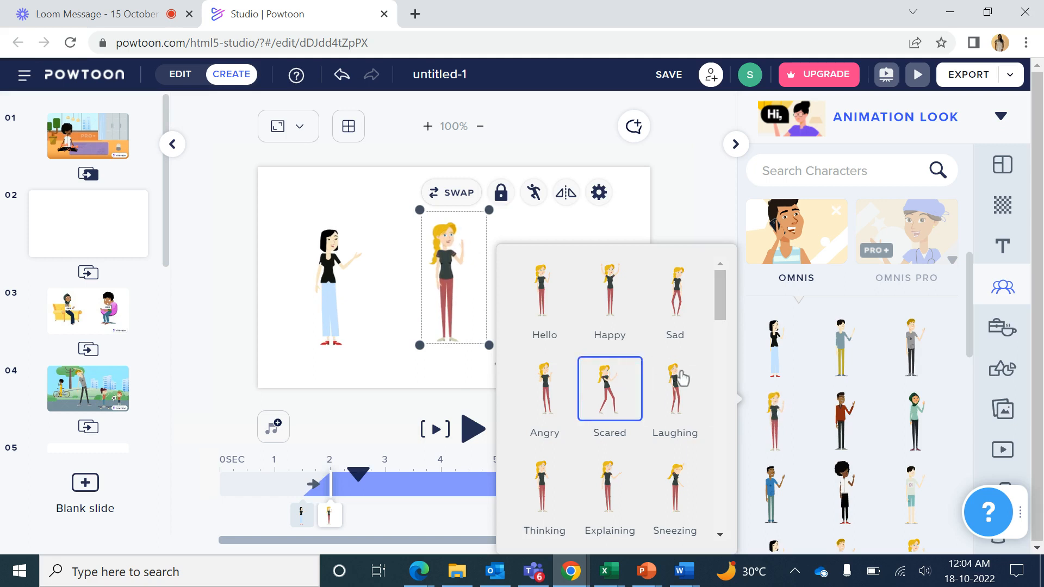
{"action": "left_click_drag", "start_coordinate": [474, 305], "coordinate": [533, 308]}
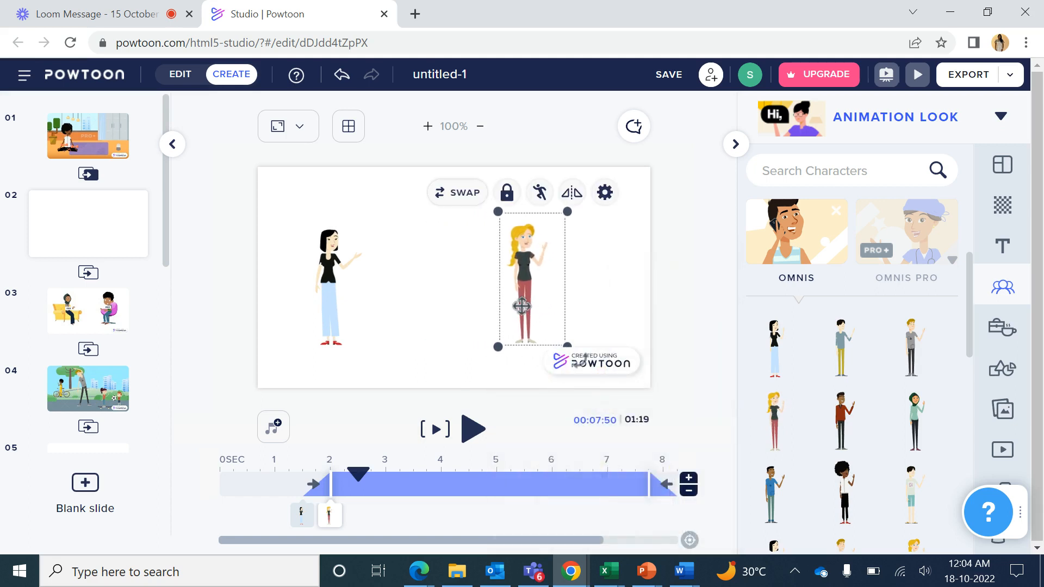
{"action": "left_click", "coordinate": [569, 198]}
{"action": "left_click", "coordinate": [344, 296]}
{"action": "left_click_drag", "start_coordinate": [344, 296], "coordinate": [420, 294]}
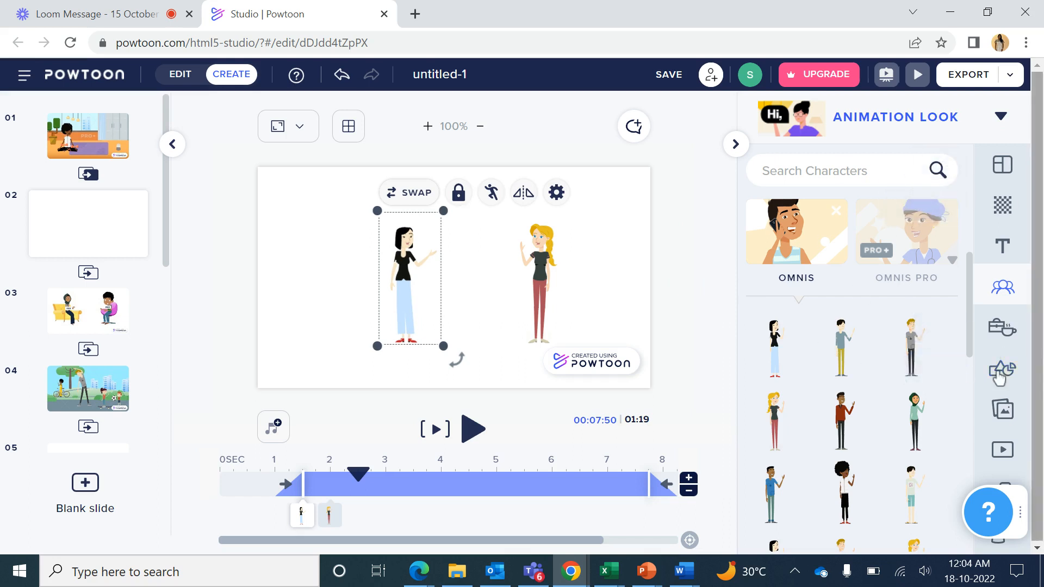
- Add a title reading "Conversation" and place it above the two women
{"action": "left_click", "coordinate": [1001, 248]}
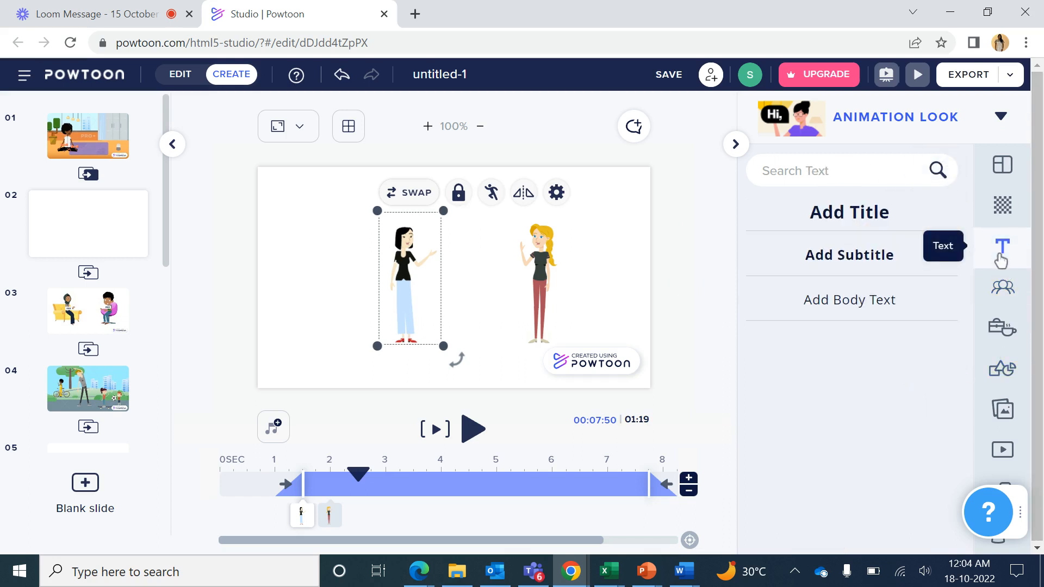
{"action": "left_click", "coordinate": [874, 220]}
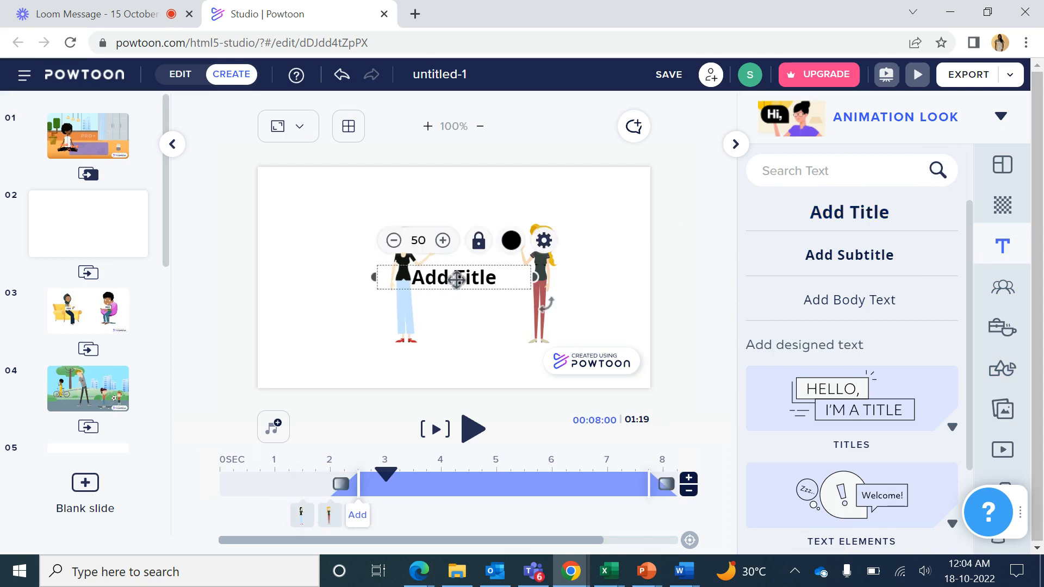
{"action": "double_click", "coordinate": [455, 279]}
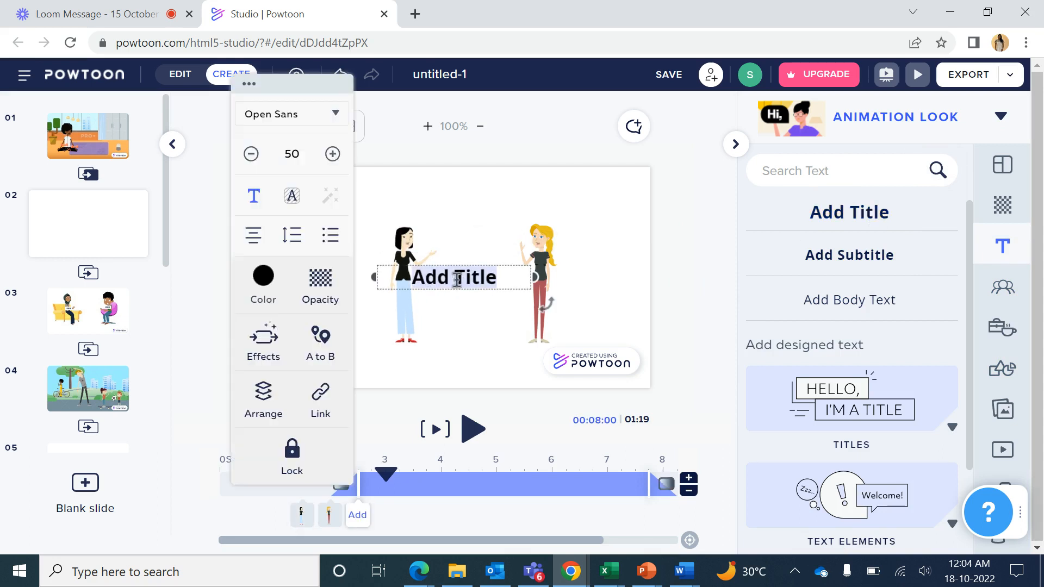
{"action": "type", "text": "Conve"}
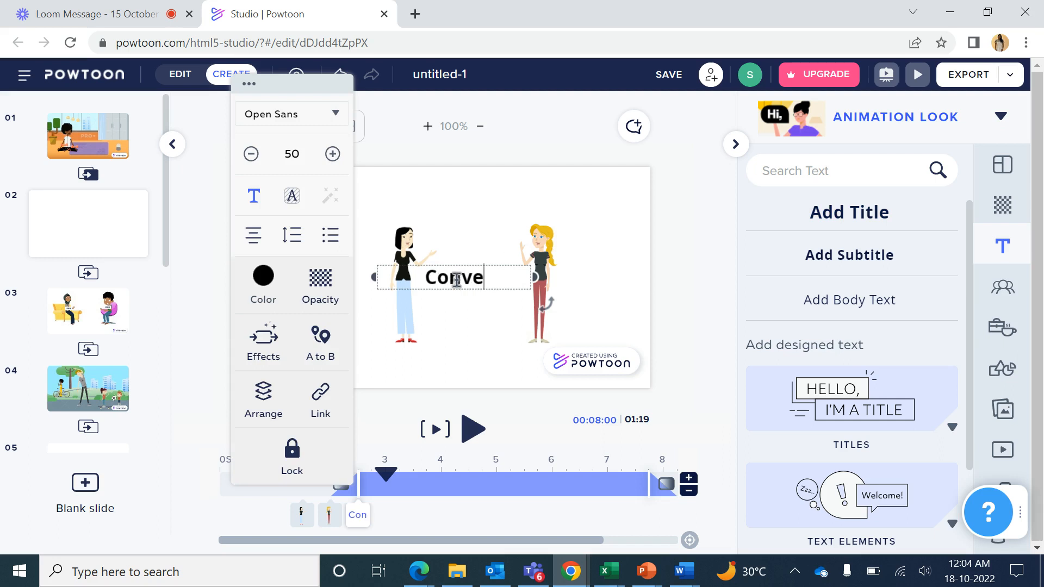
{"action": "type", "text": "rsation"}
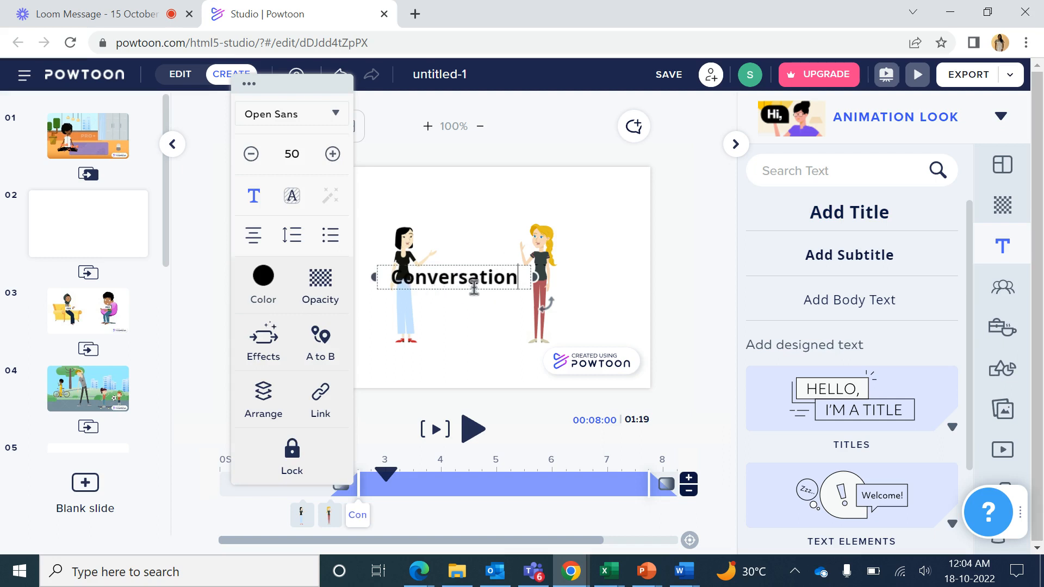
{"action": "left_click_drag", "start_coordinate": [480, 289], "coordinate": [501, 213]}
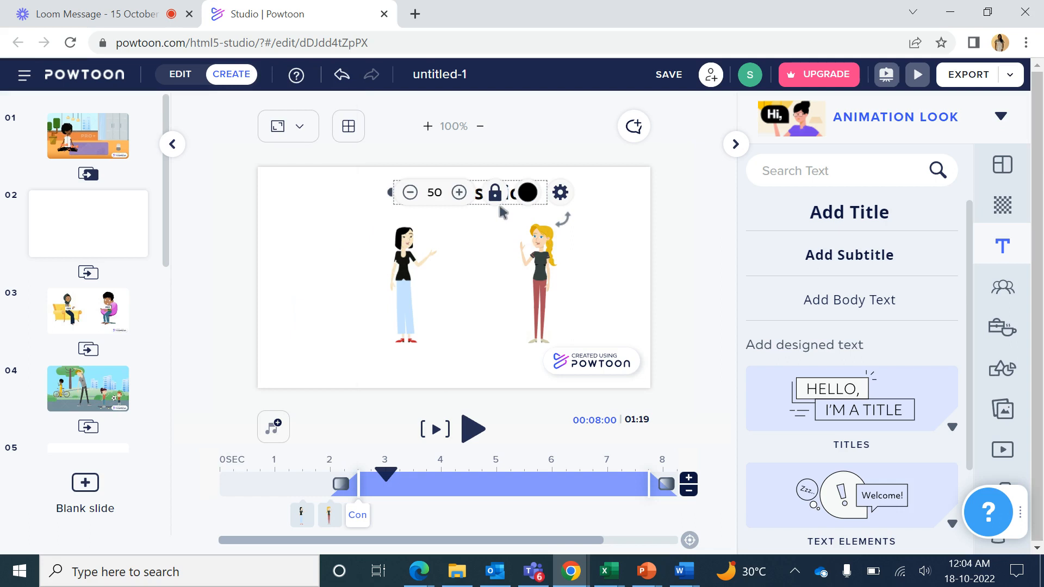
{"action": "left_click", "coordinate": [487, 287]}
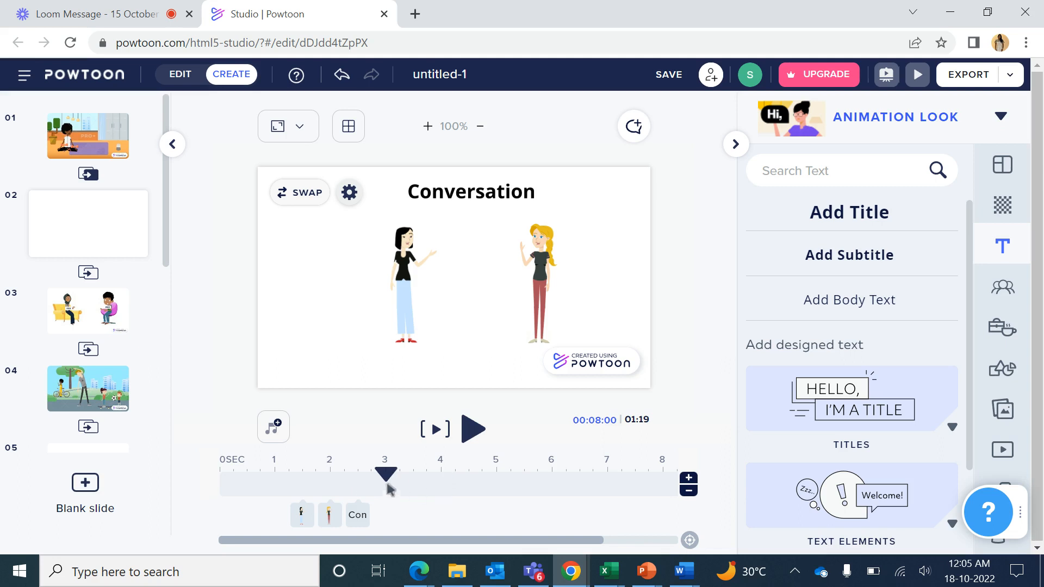
- Start the black-haired woman's timeline bar at 0.5 seconds and extend it to the end of the slide
{"action": "left_click", "coordinate": [391, 298]}
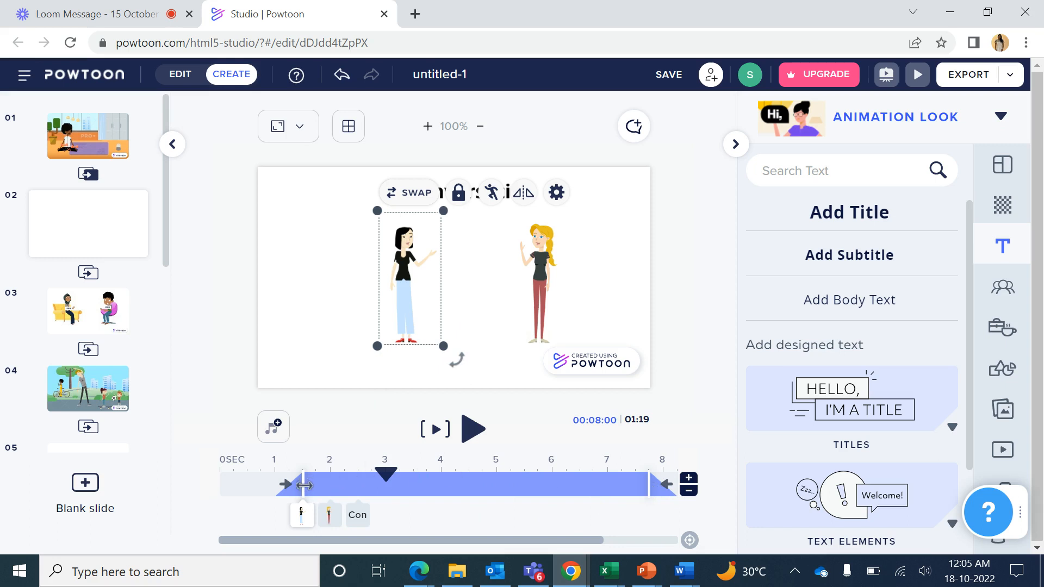
{"action": "left_click_drag", "start_coordinate": [301, 484], "coordinate": [246, 483]}
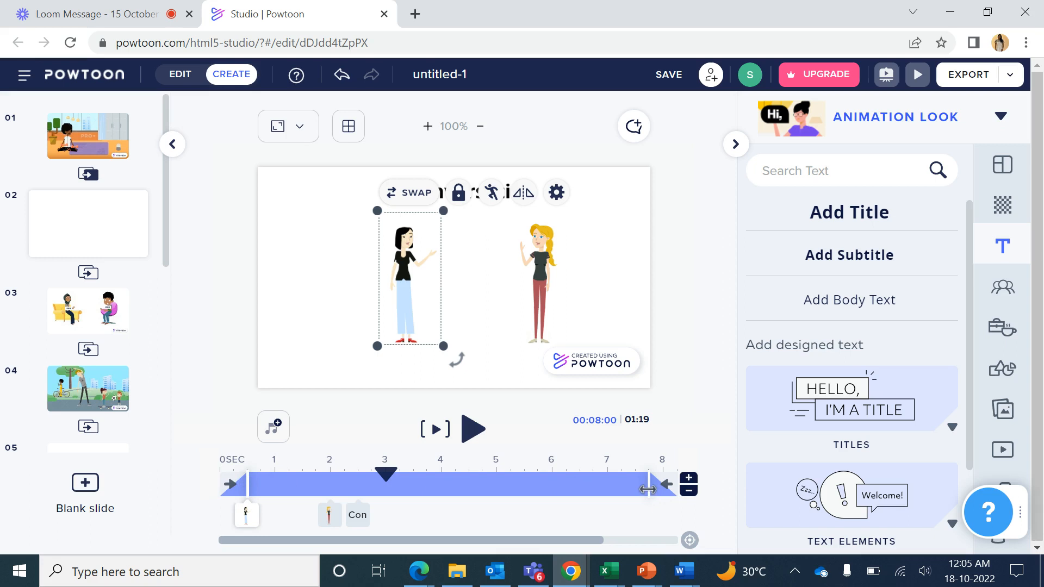
{"action": "left_click_drag", "start_coordinate": [657, 495], "coordinate": [673, 488]}
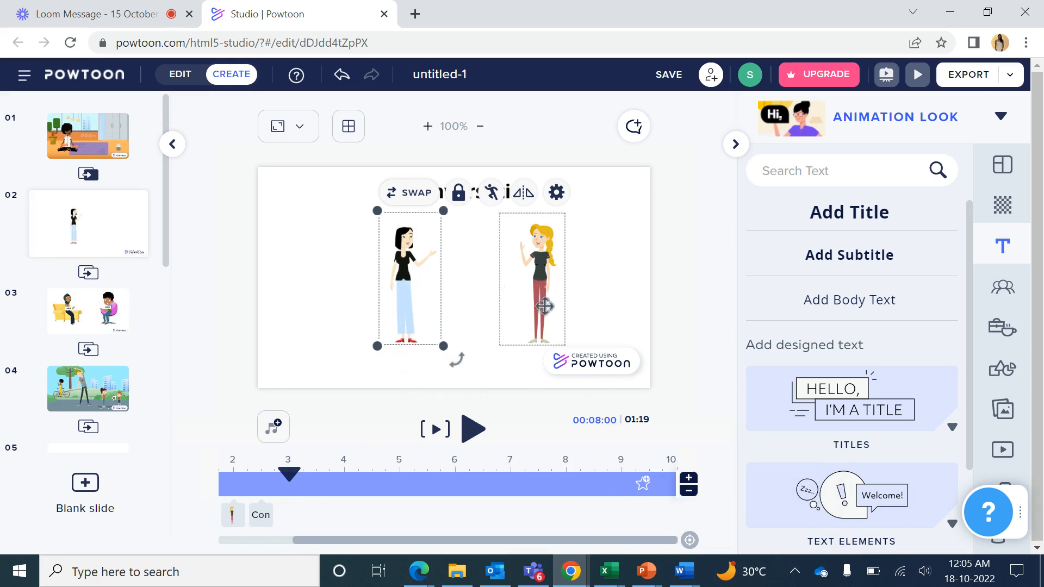
- Move the start of the blonde woman's timeline bar to 0.5 seconds, matching the black-haired woman's entrance
{"action": "left_click", "coordinate": [541, 280]}
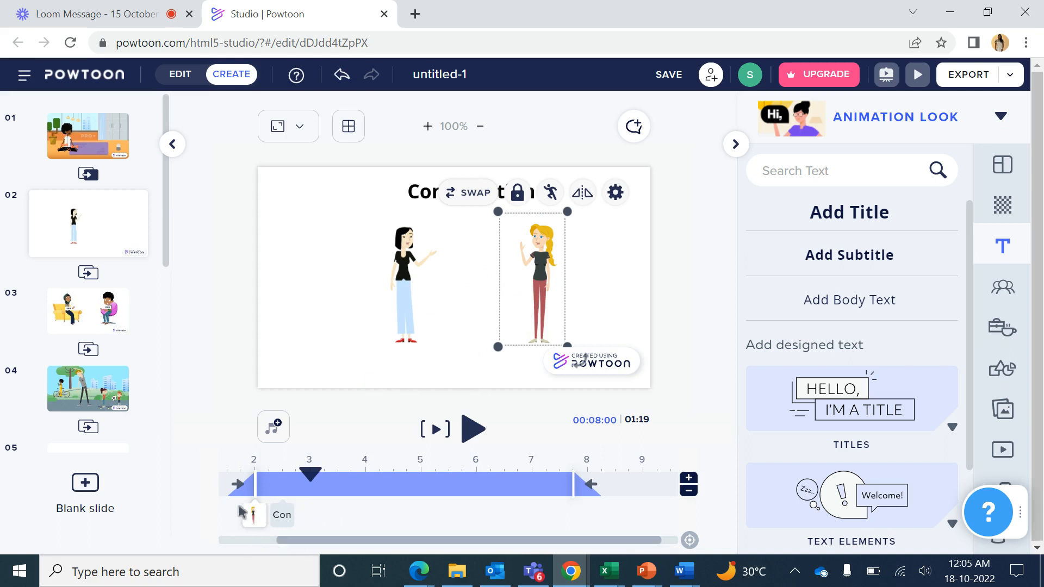
{"action": "mouse_move", "coordinate": [253, 503]}
{"action": "left_mouse_down"}
{"action": "mouse_move", "coordinate": [214, 494]}
{"action": "mouse_move", "coordinate": [272, 491]}
{"action": "left_mouse_up"}
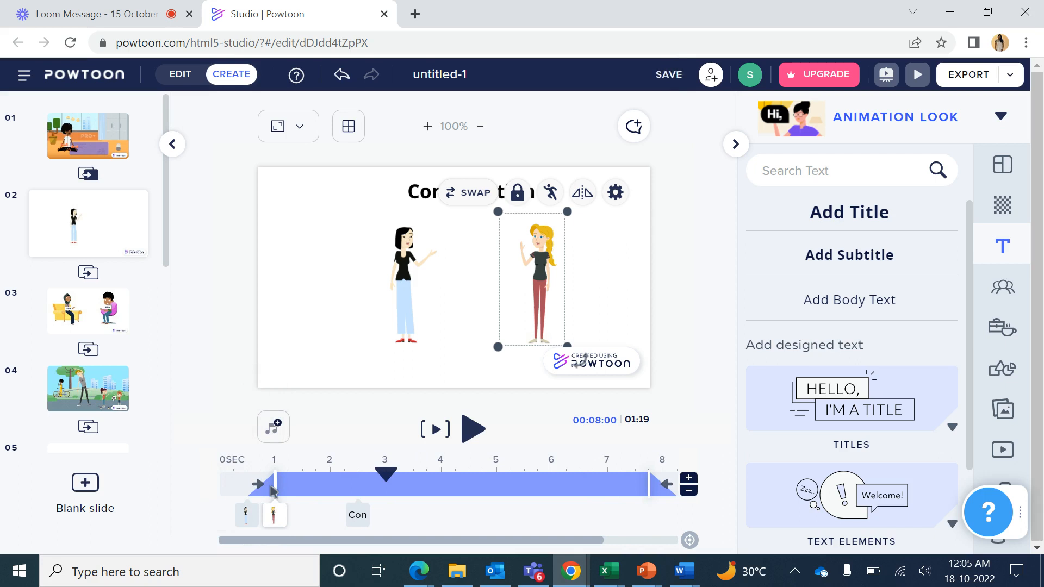
{"action": "left_click", "coordinate": [322, 434]}
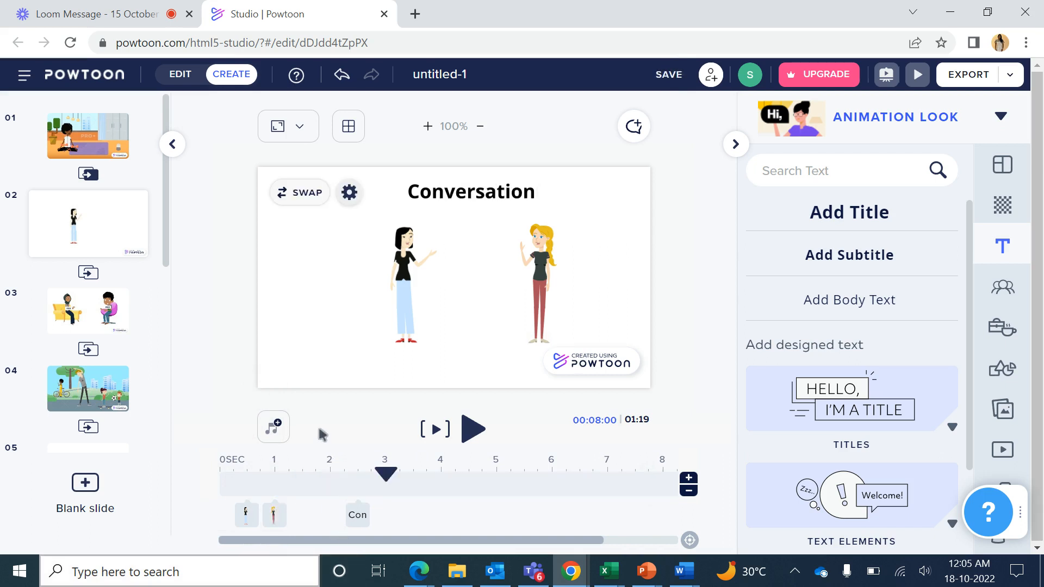
{"action": "left_click", "coordinate": [246, 513]}
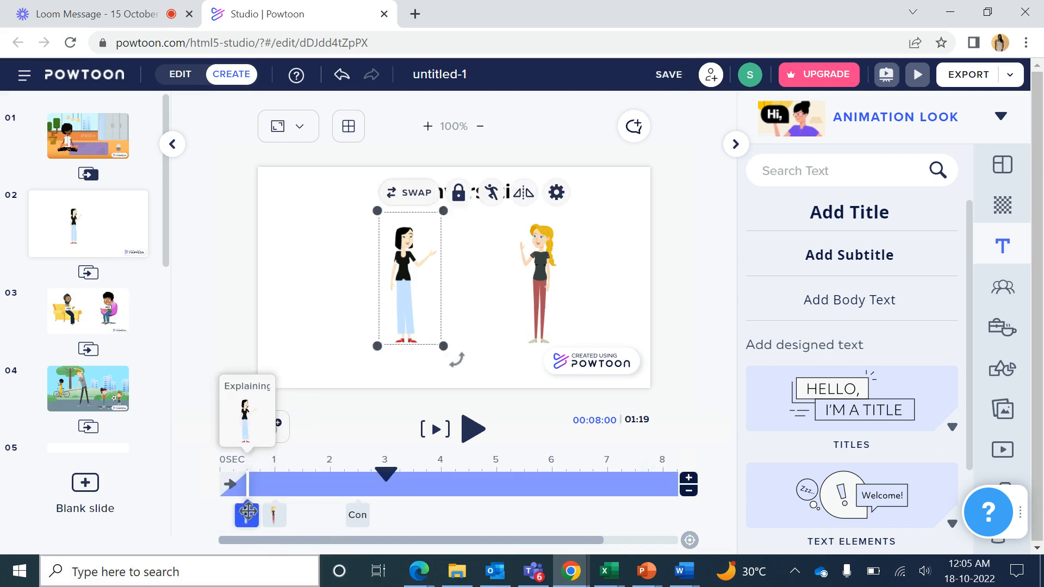
{"action": "left_click", "coordinate": [273, 514]}
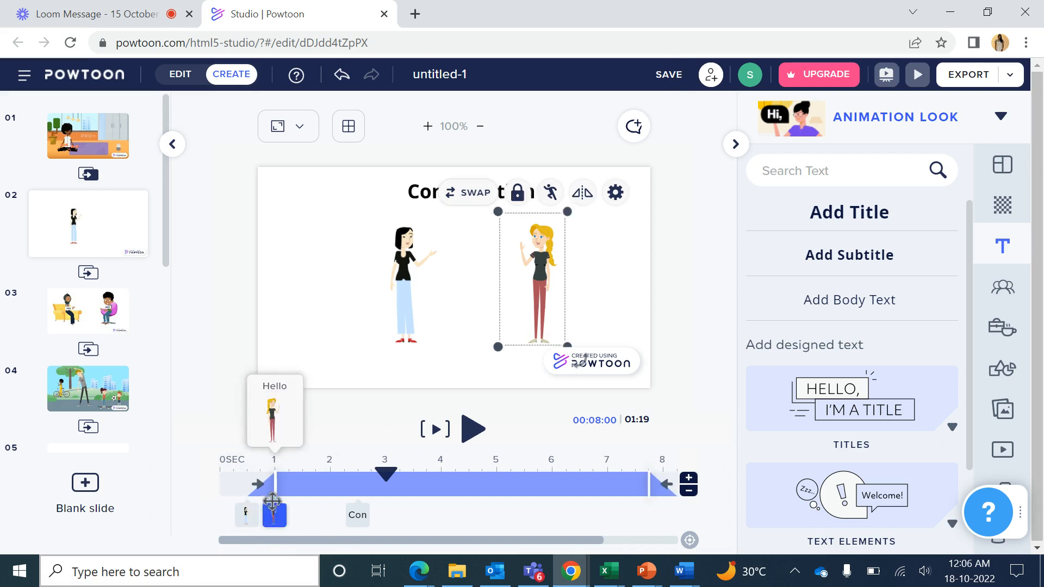
{"action": "left_click_drag", "start_coordinate": [276, 486], "coordinate": [261, 485]}
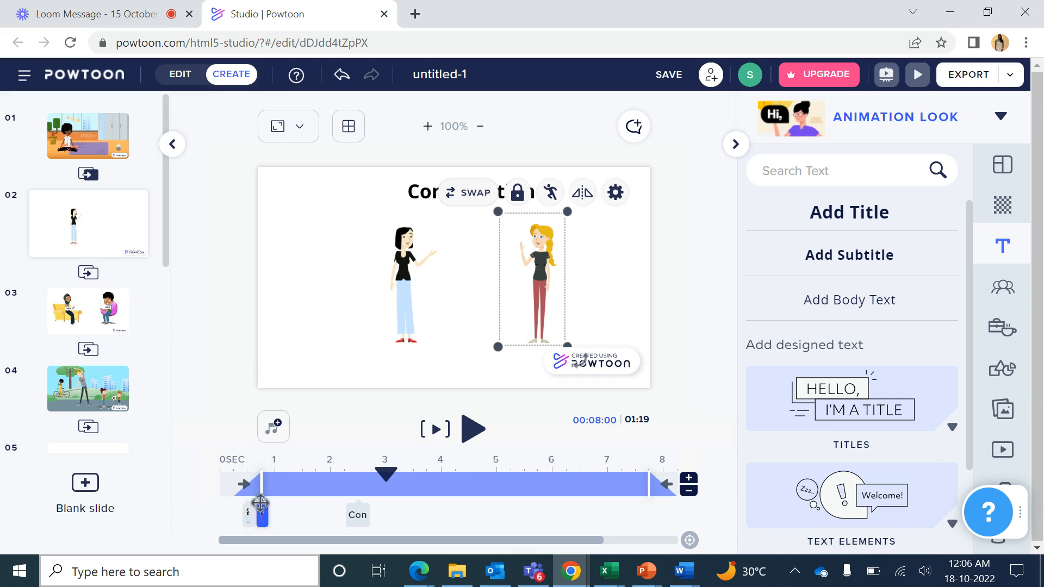
{"action": "left_click_drag", "start_coordinate": [253, 496], "coordinate": [239, 496]}
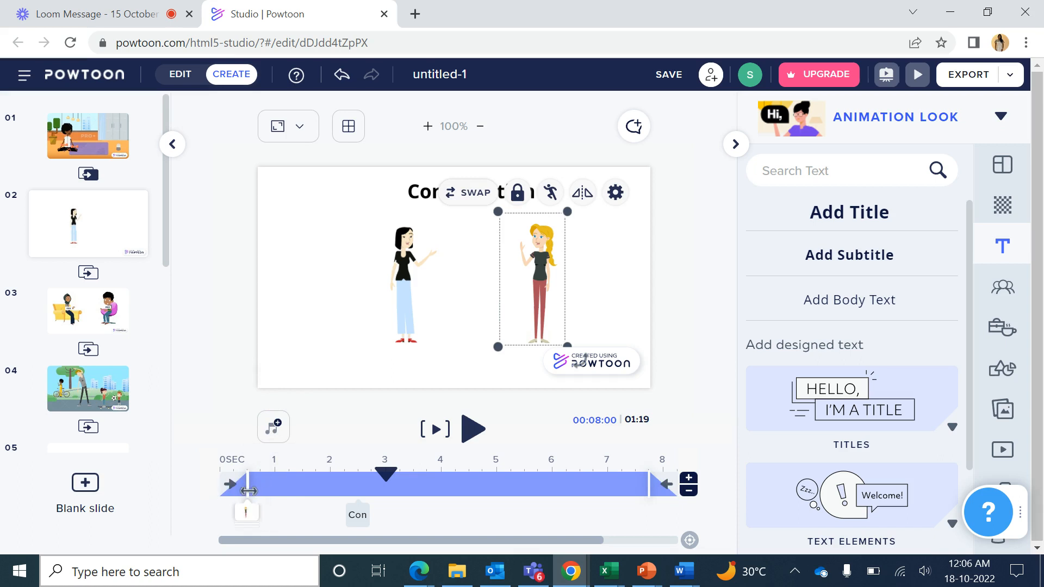
{"action": "left_click", "coordinate": [288, 516]}
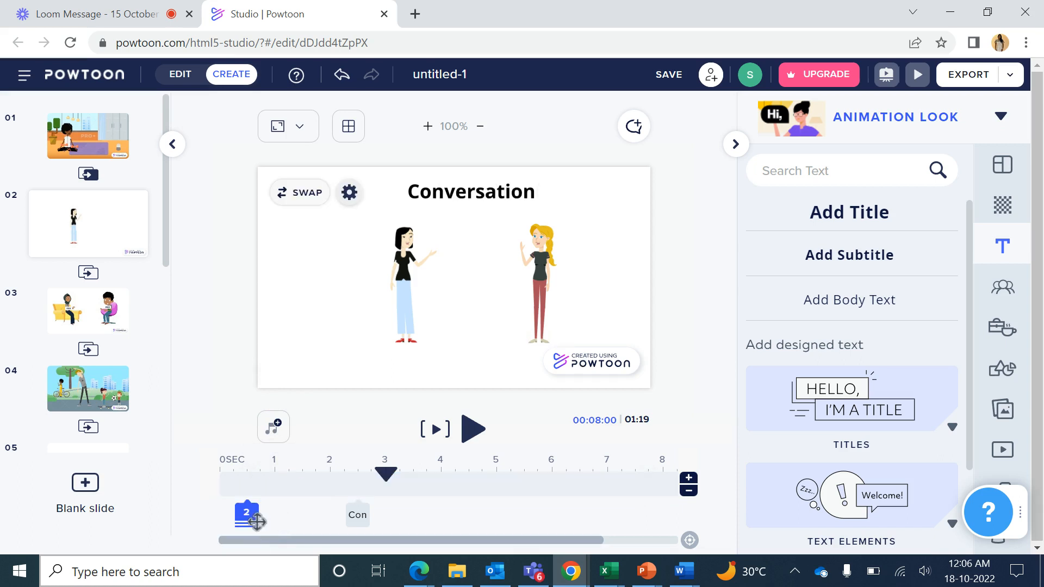
- Inspect the shared timeline marker of the two women and select both characters through it
{"action": "mouse_move", "coordinate": [254, 520]}
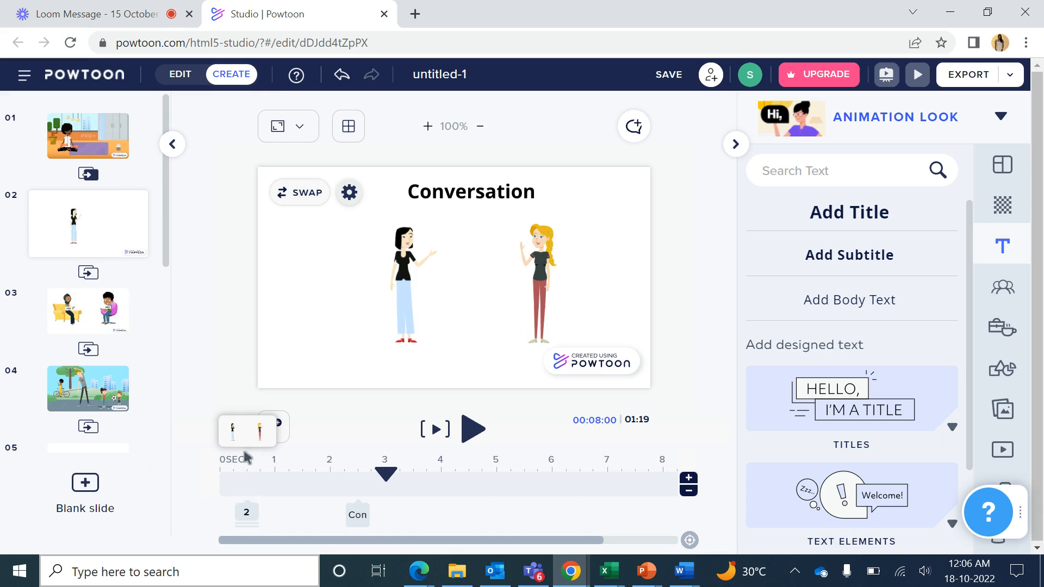
{"action": "left_click", "coordinate": [247, 515]}
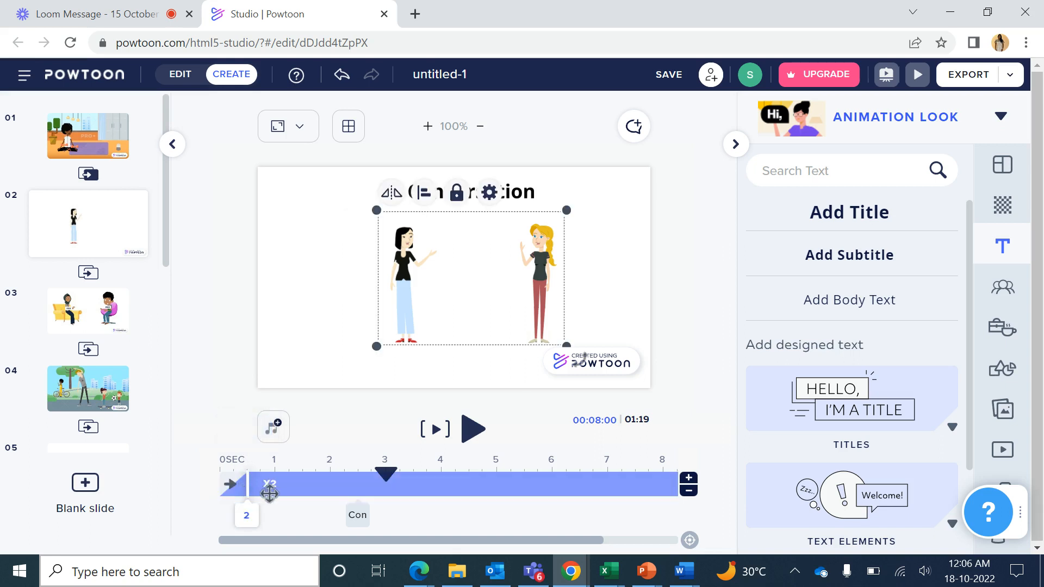
{"action": "mouse_move", "coordinate": [246, 515]}
- Move the start of the "Conversation" title's timeline bar to 0.5 seconds, matching the two characters
{"action": "left_click", "coordinate": [357, 513]}
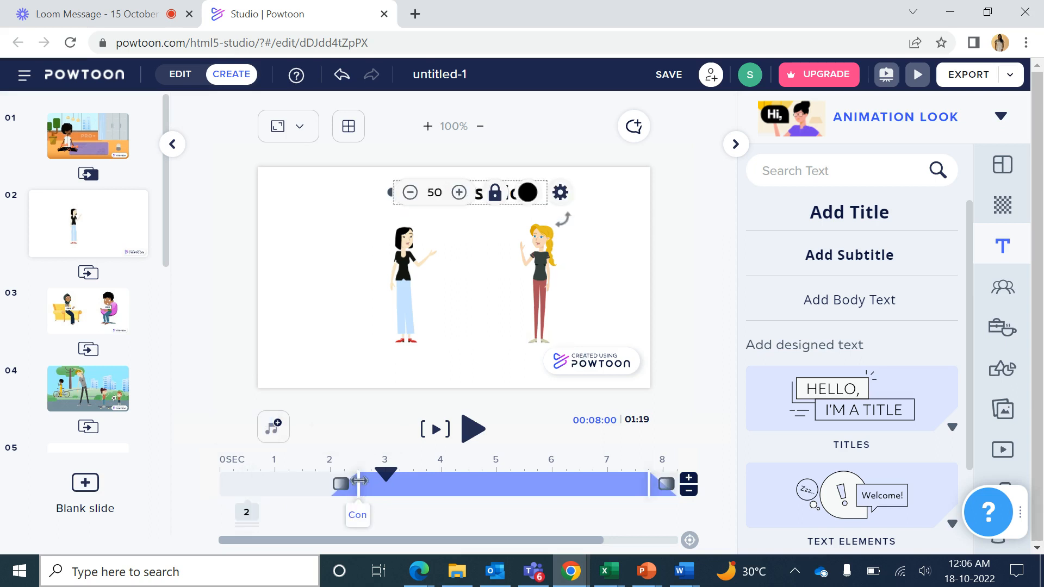
{"action": "left_click_drag", "start_coordinate": [359, 480], "coordinate": [249, 491]}
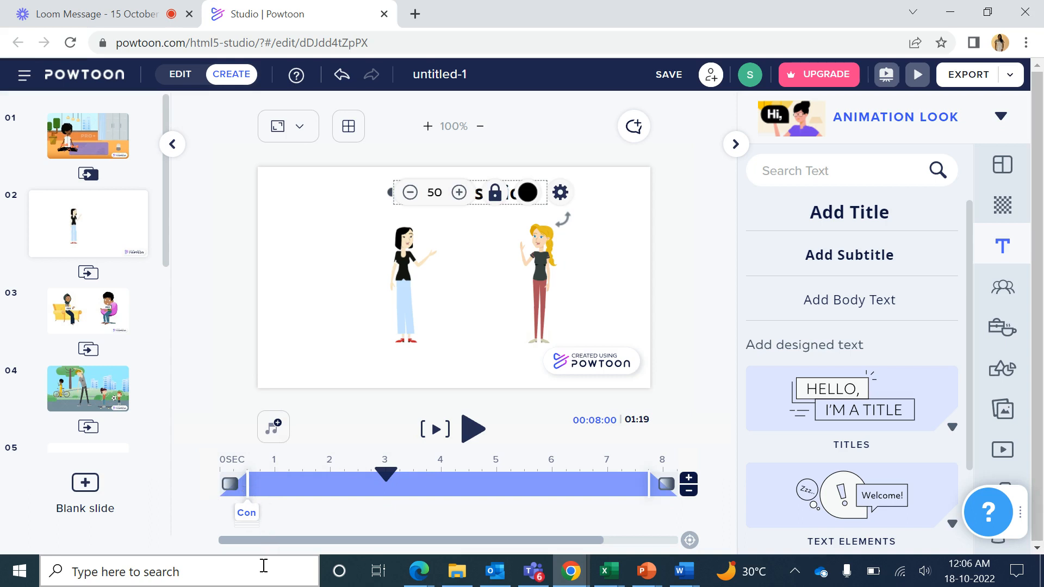
{"action": "left_click", "coordinate": [246, 512]}
{"action": "left_click", "coordinate": [286, 519]}
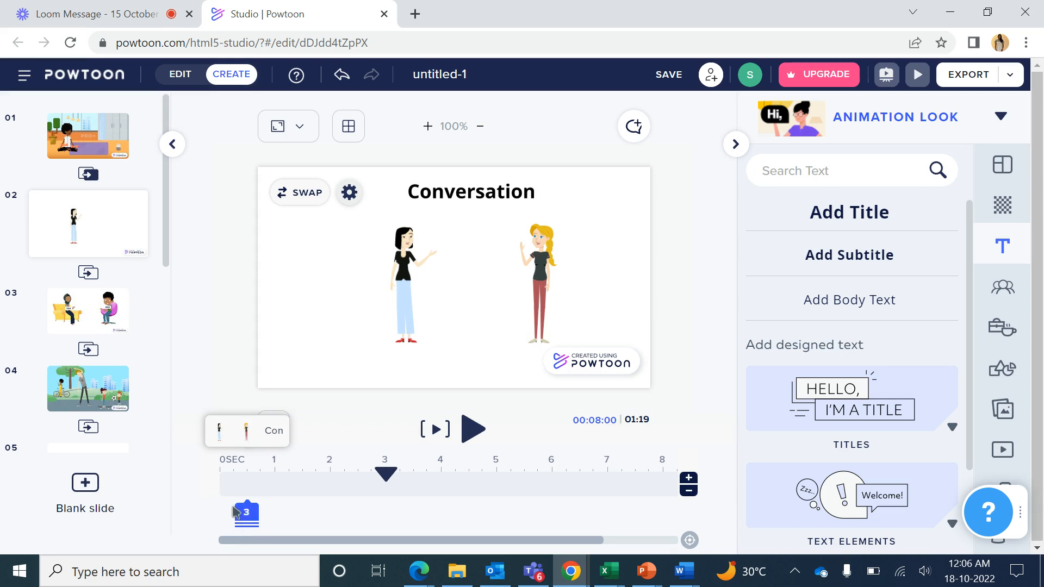
- Select the title and both characters together through their shared timeline marker, and clear the selection
{"action": "left_click", "coordinate": [243, 513]}
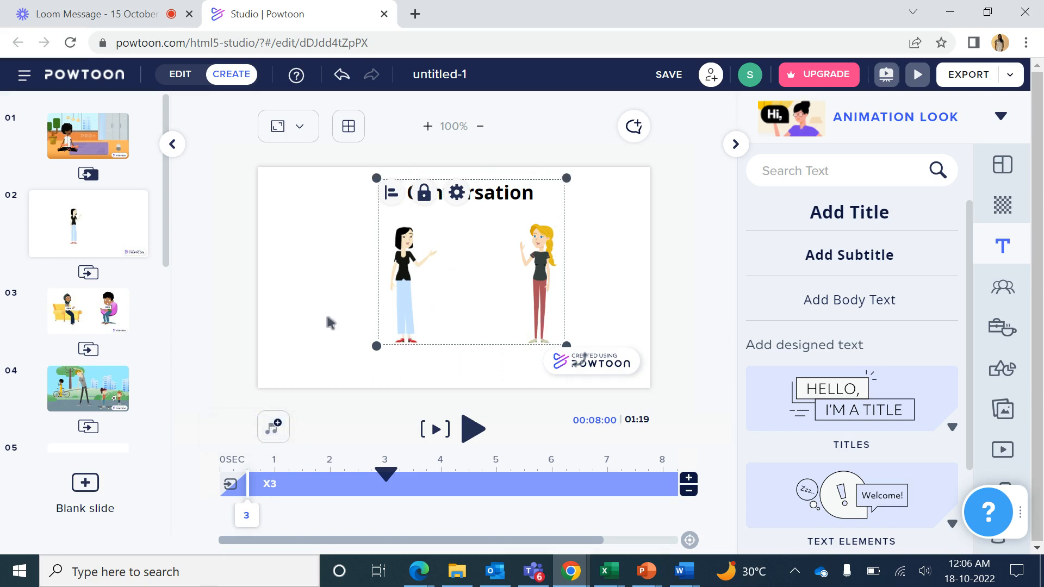
{"action": "left_click", "coordinate": [333, 245]}
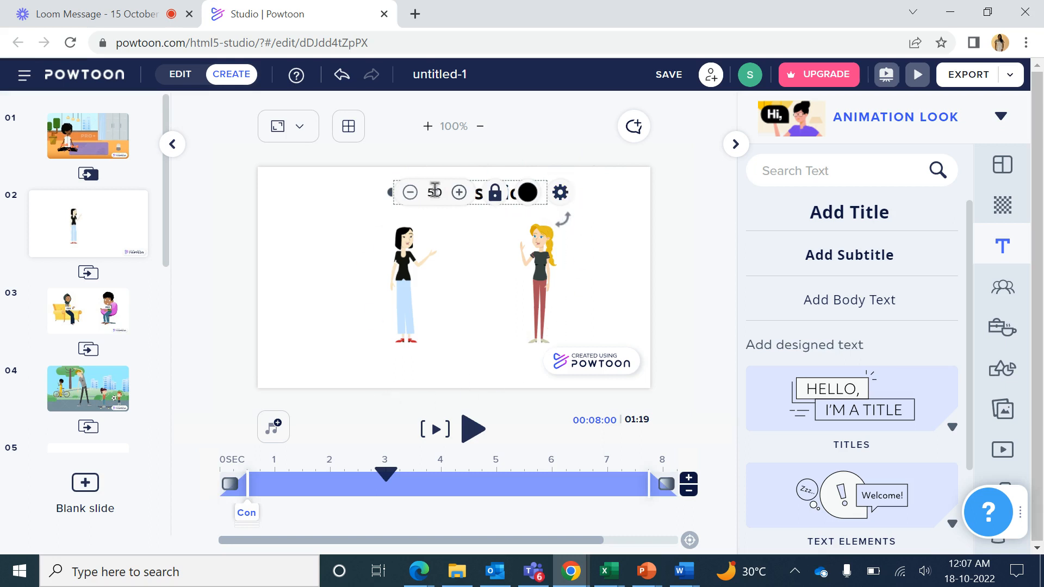
- Select the black-haired woman, the blonde woman and the "Conversation" title one at a time through their shared timeline marker
{"action": "mouse_move", "coordinate": [246, 518]}
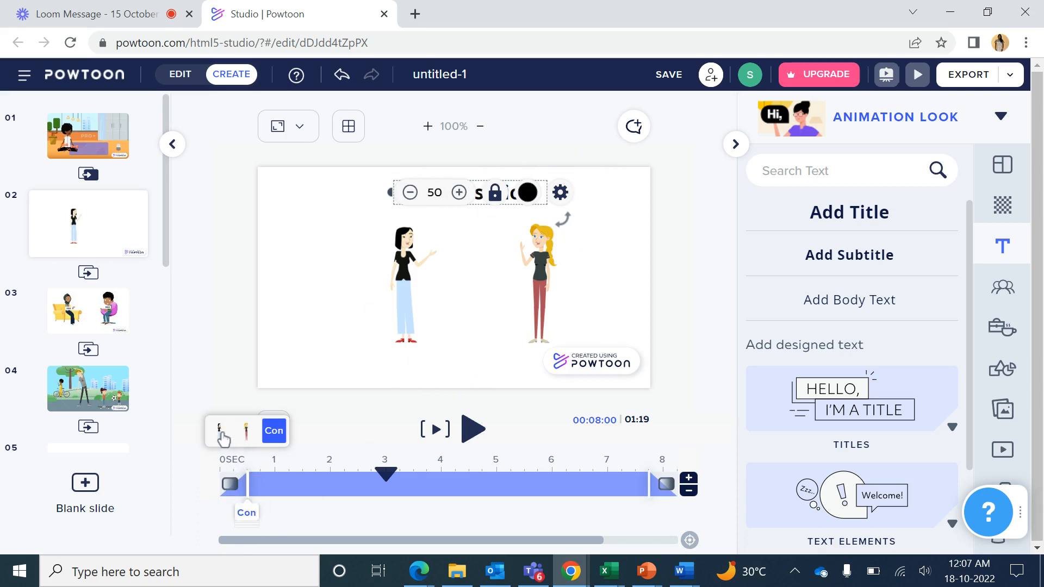
{"action": "left_click", "coordinate": [221, 433]}
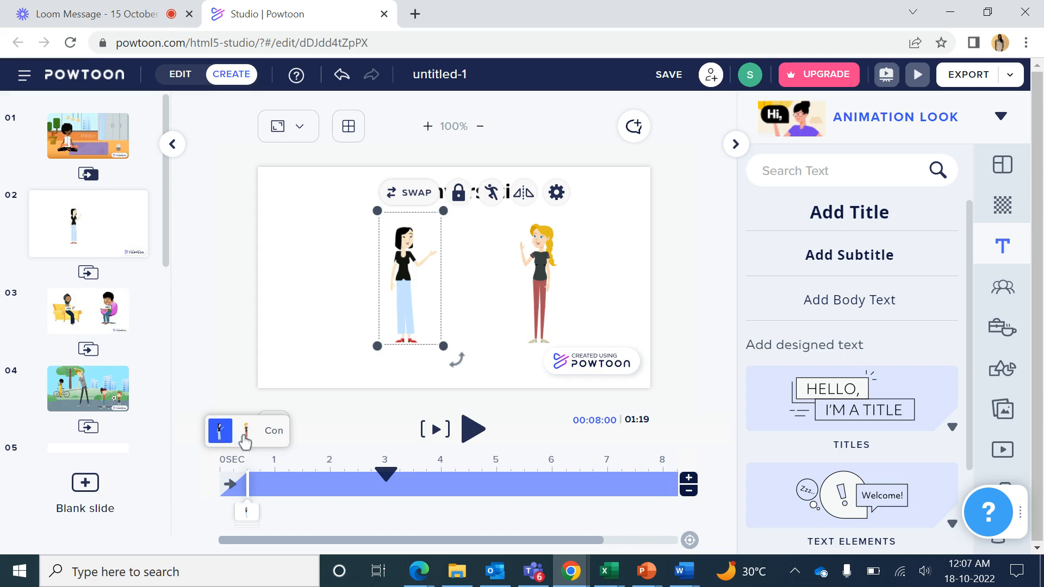
{"action": "left_click", "coordinate": [245, 435]}
{"action": "left_click", "coordinate": [275, 435]}
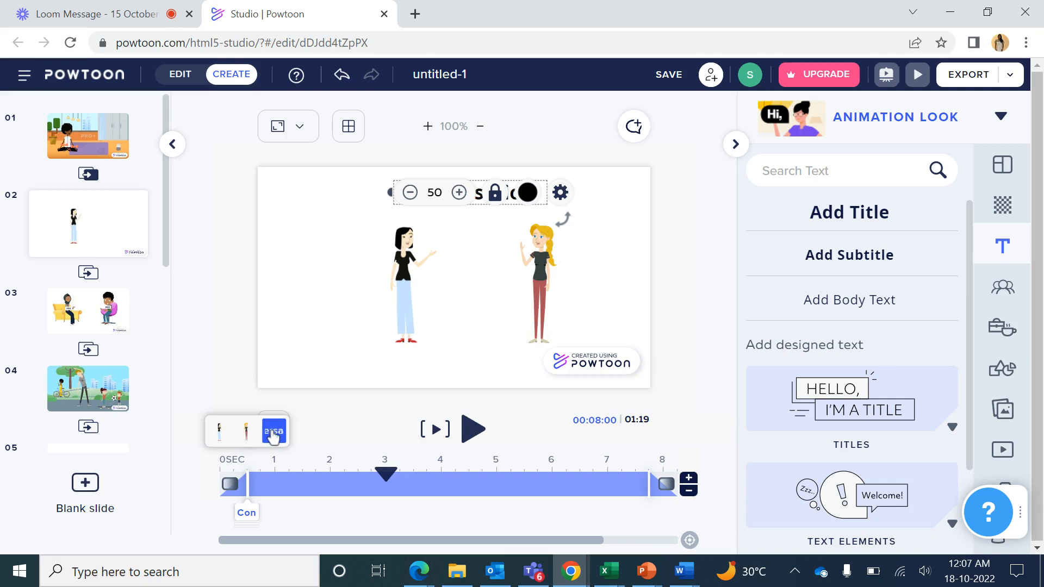
{"action": "left_click", "coordinate": [272, 432]}
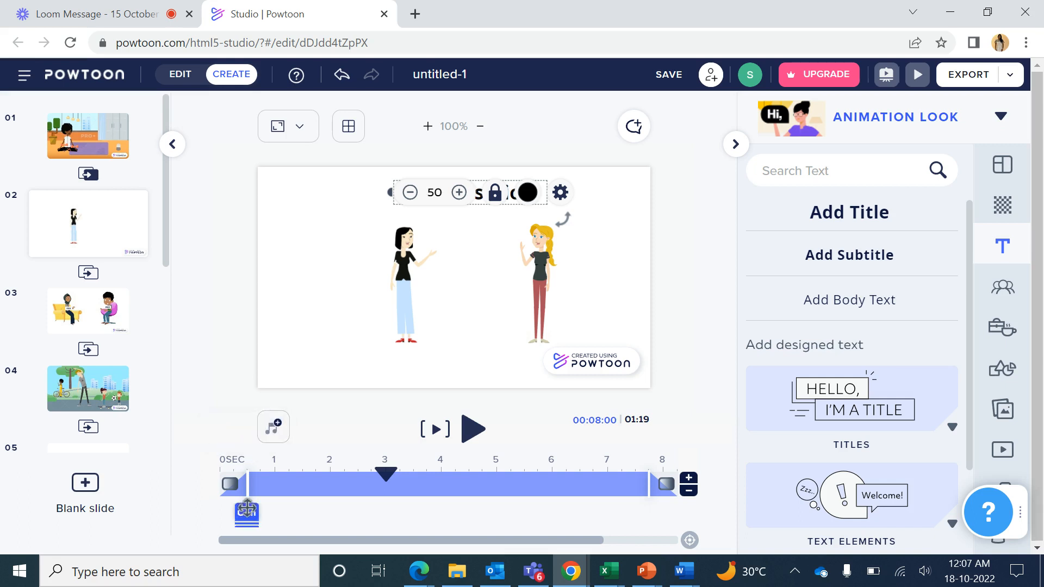
{"action": "left_click", "coordinate": [247, 508]}
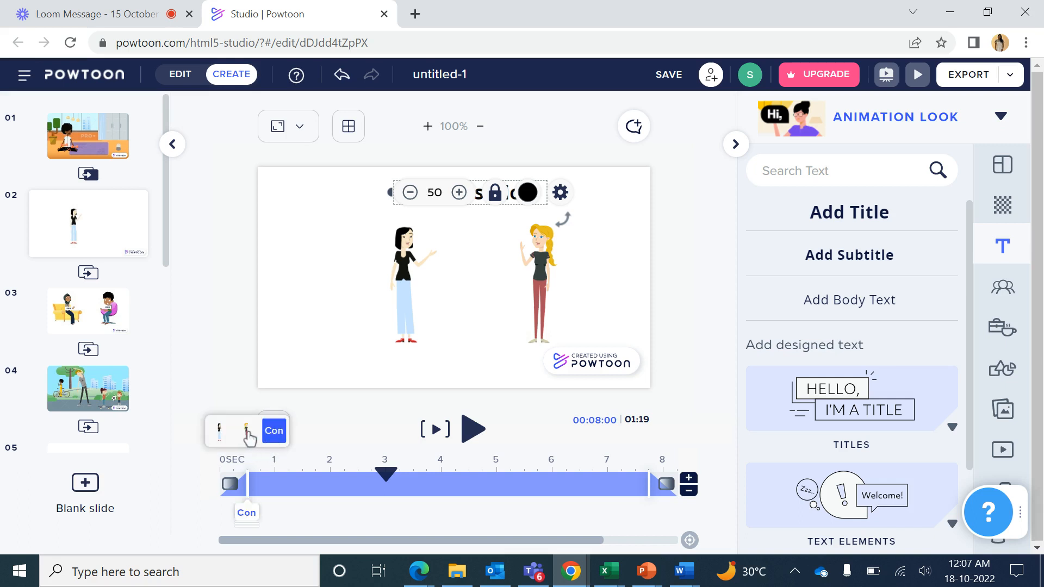
- Select the "Conversation" title and the black-haired woman together and set their opacity to 66%
{"action": "left_click", "coordinate": [222, 432]}
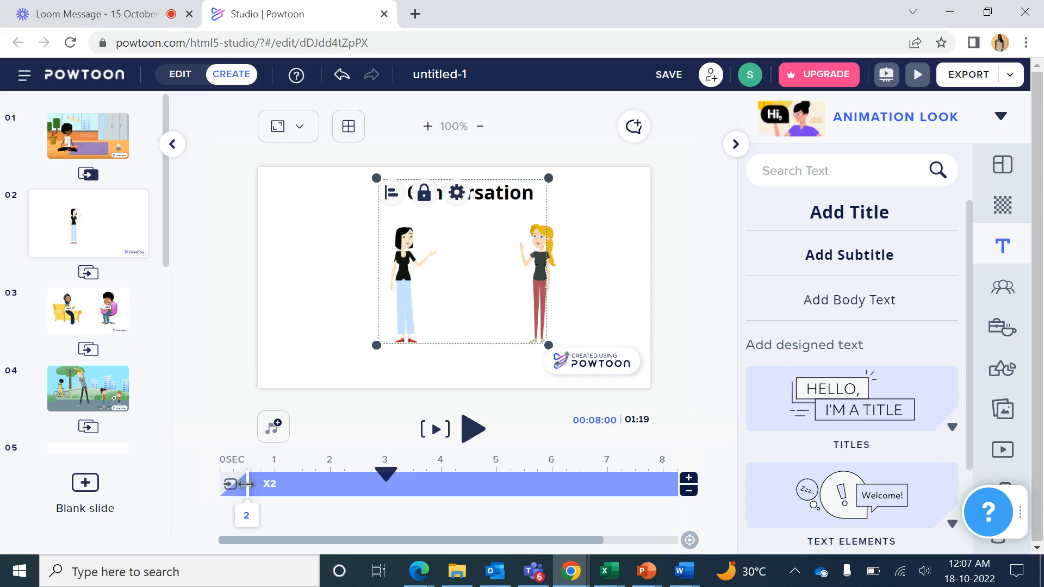
{"action": "mouse_move", "coordinate": [253, 508]}
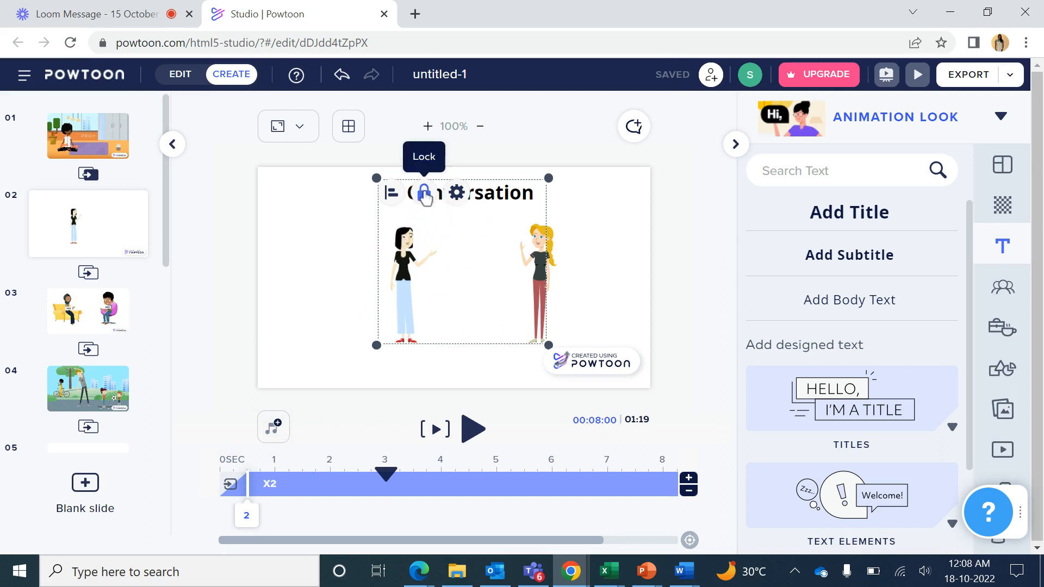
{"action": "left_click", "coordinate": [457, 193]}
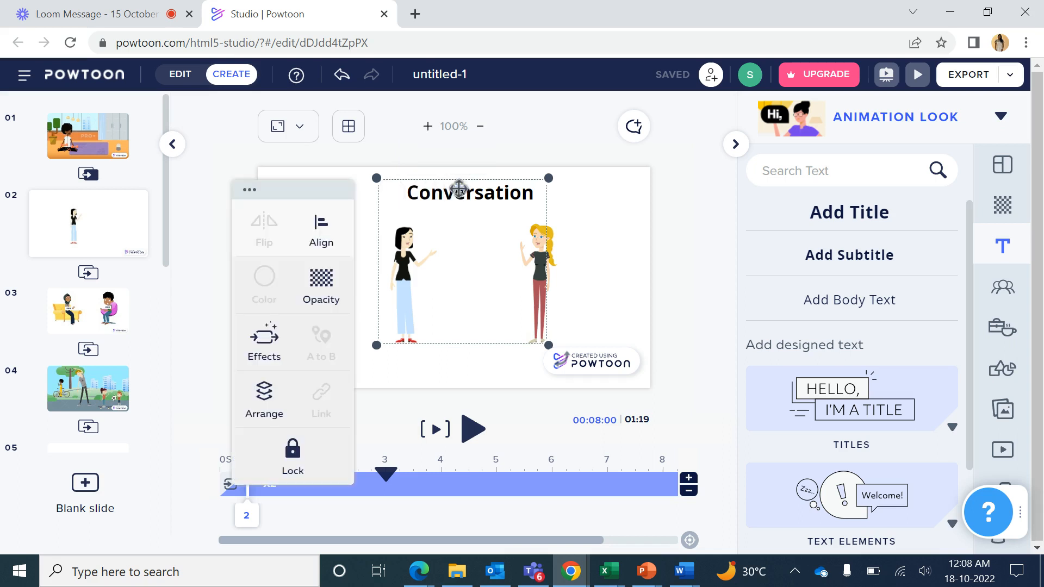
{"action": "left_click", "coordinate": [328, 280]}
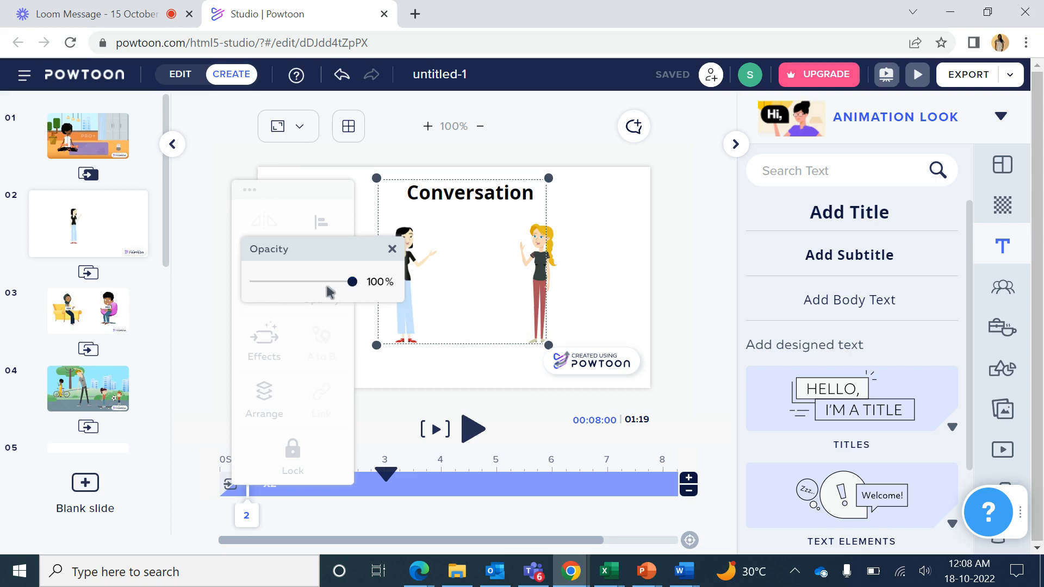
{"action": "left_click_drag", "start_coordinate": [350, 288], "coordinate": [323, 288]}
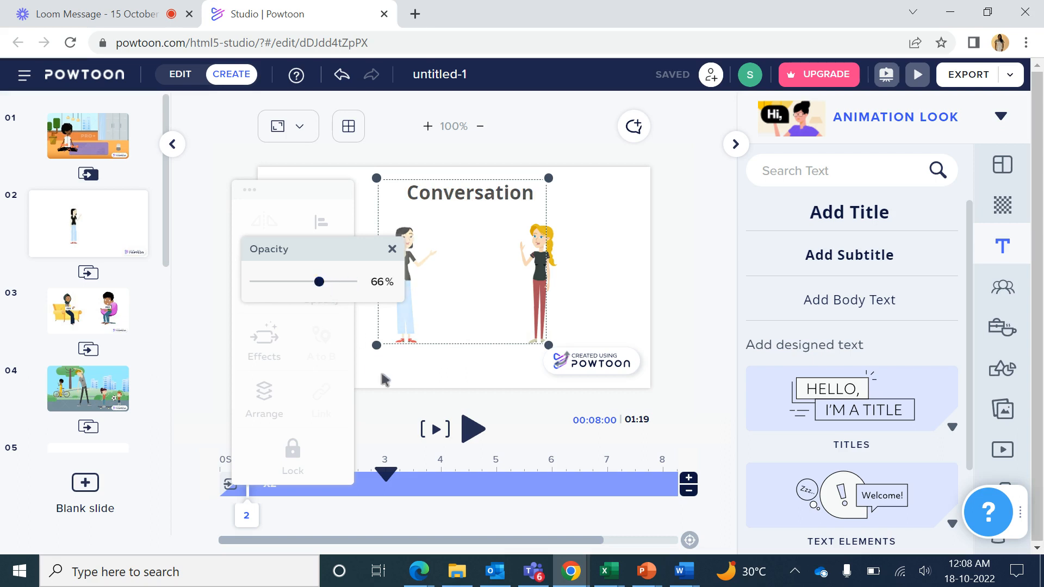
{"action": "left_click", "coordinate": [390, 412]}
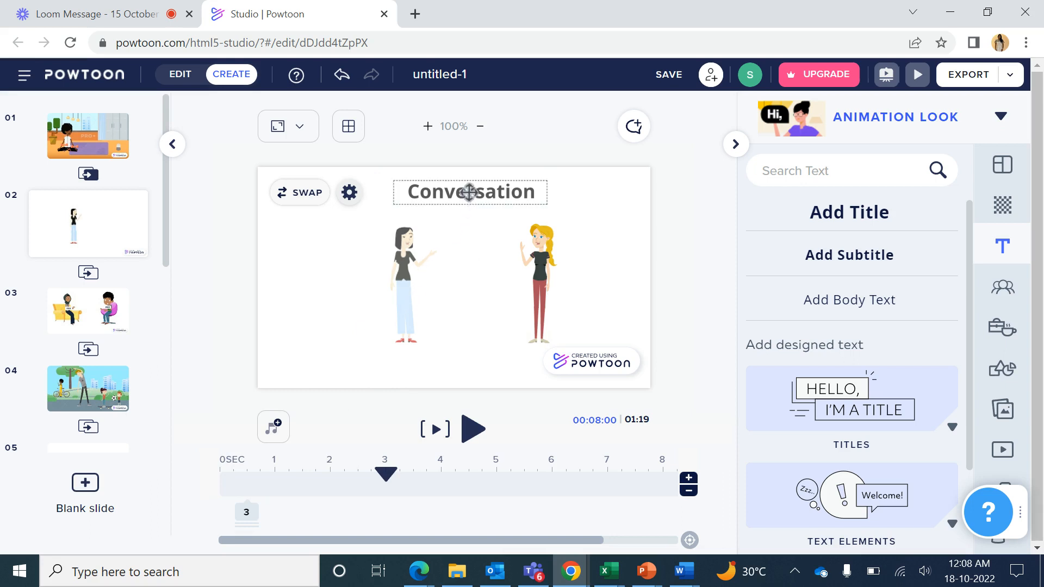
- Select the title and the black-haired woman together through the shared timeline marker and move their start to 2 seconds
{"action": "left_click", "coordinate": [250, 514]}
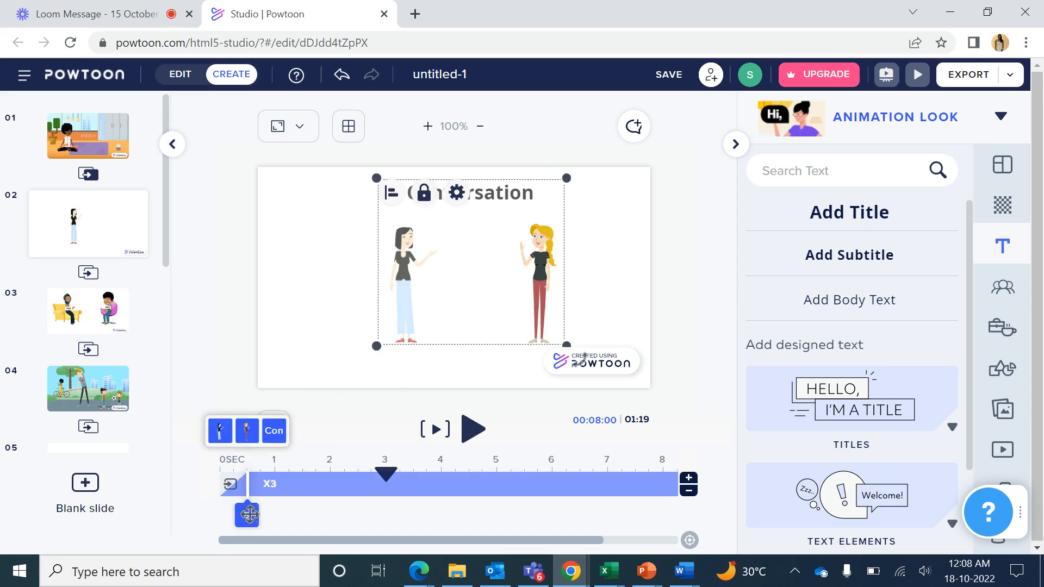
{"action": "left_click", "coordinate": [281, 435]}
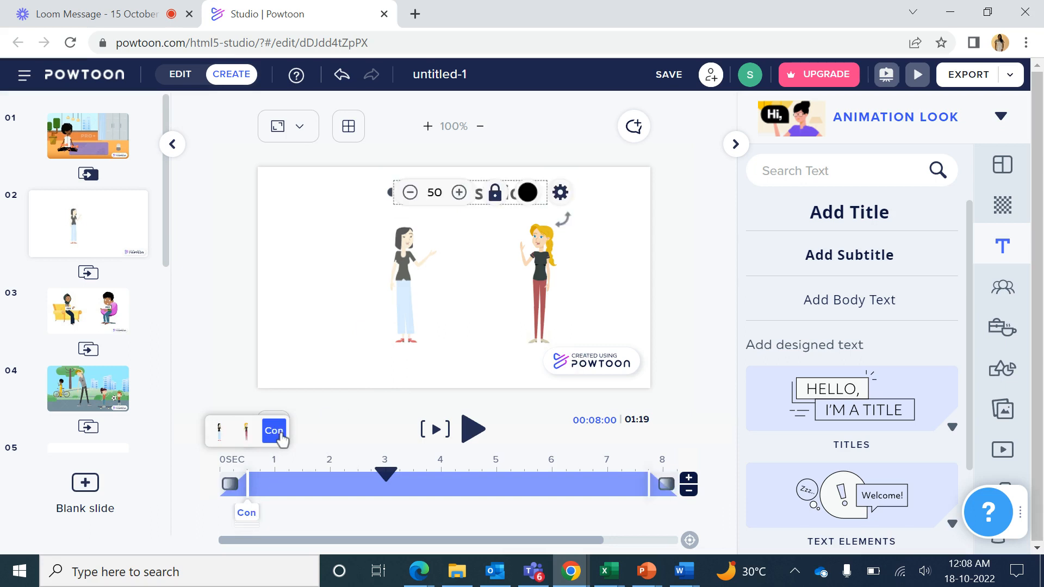
{"action": "left_click", "coordinate": [221, 432]}
{"action": "left_click", "coordinate": [272, 436]}
{"action": "left_click", "coordinate": [219, 433], "text": "shift"}
{"action": "mouse_move", "coordinate": [254, 471]}
{"action": "left_mouse_down"}
{"action": "mouse_move", "coordinate": [227, 495]}
{"action": "mouse_move", "coordinate": [325, 485]}
{"action": "left_mouse_up"}
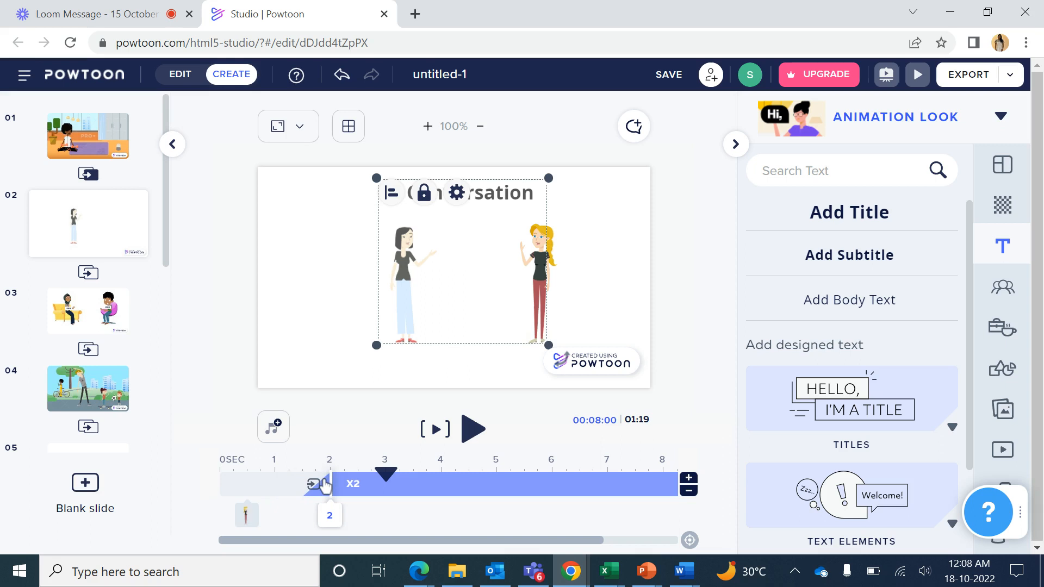
{"action": "mouse_move", "coordinate": [329, 512]}
{"action": "left_click", "coordinate": [325, 403]}
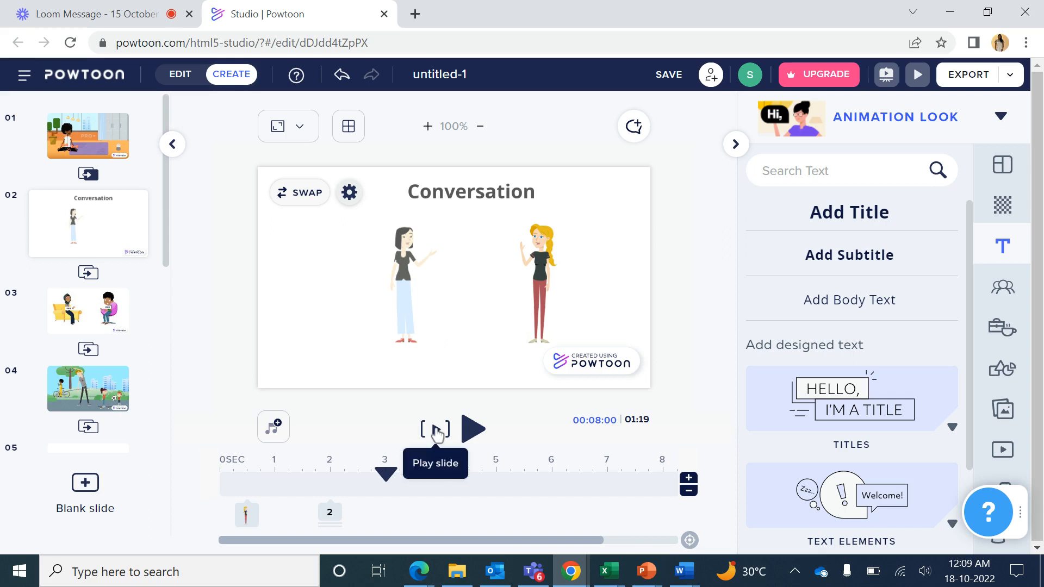
- Play the slide and check the timeline markers of the title with the black-haired woman and of the blonde woman
{"action": "left_click", "coordinate": [436, 428]}
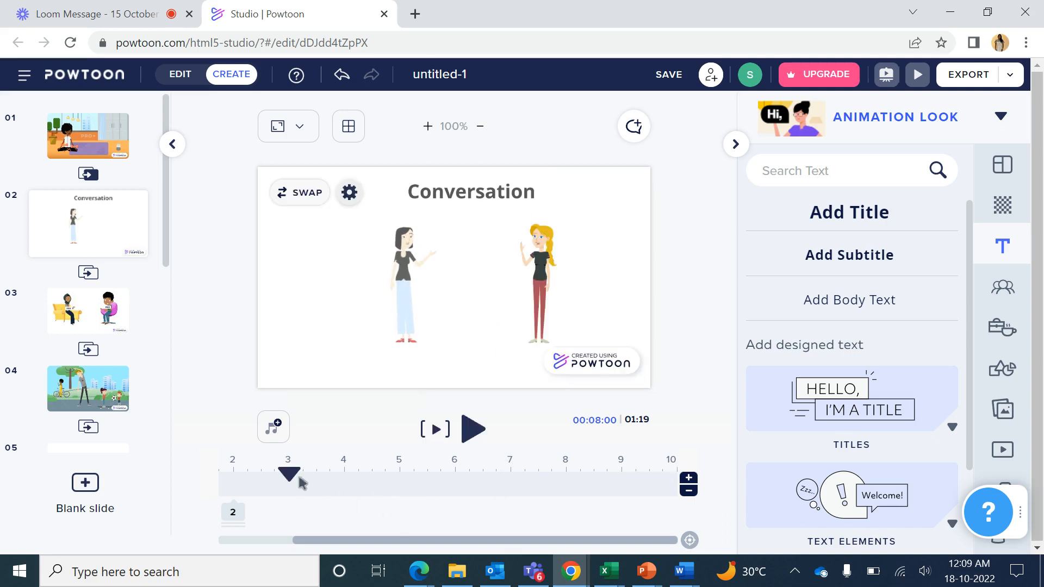
{"action": "left_click", "coordinate": [234, 512]}
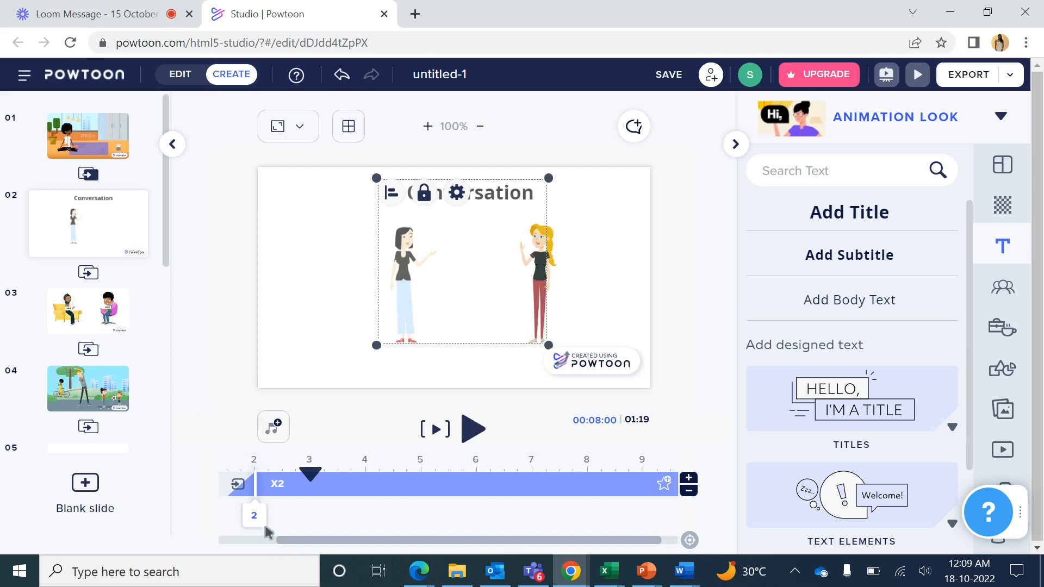
{"action": "left_click", "coordinate": [260, 541]}
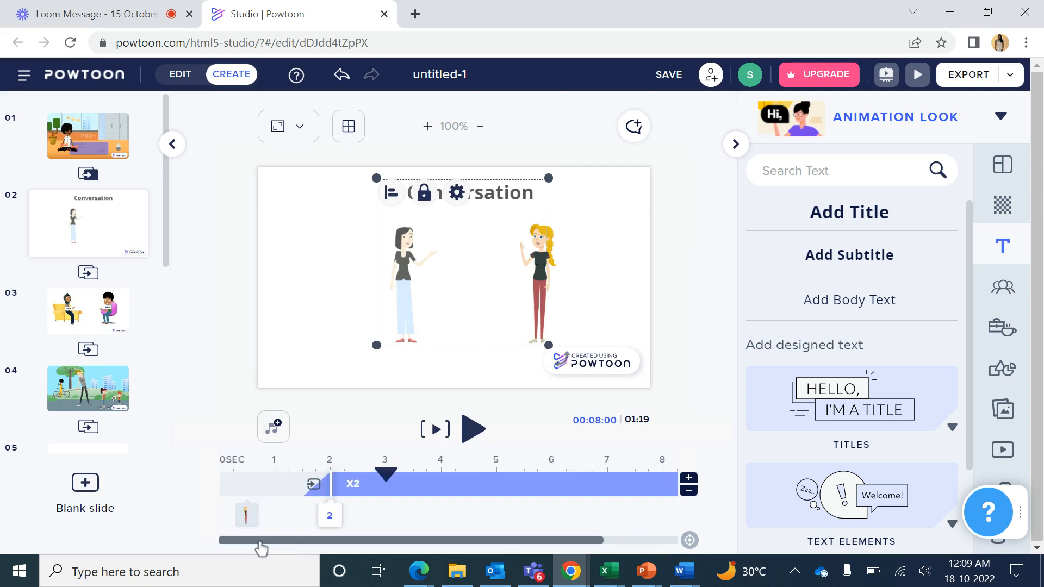
{"action": "left_click", "coordinate": [246, 514]}
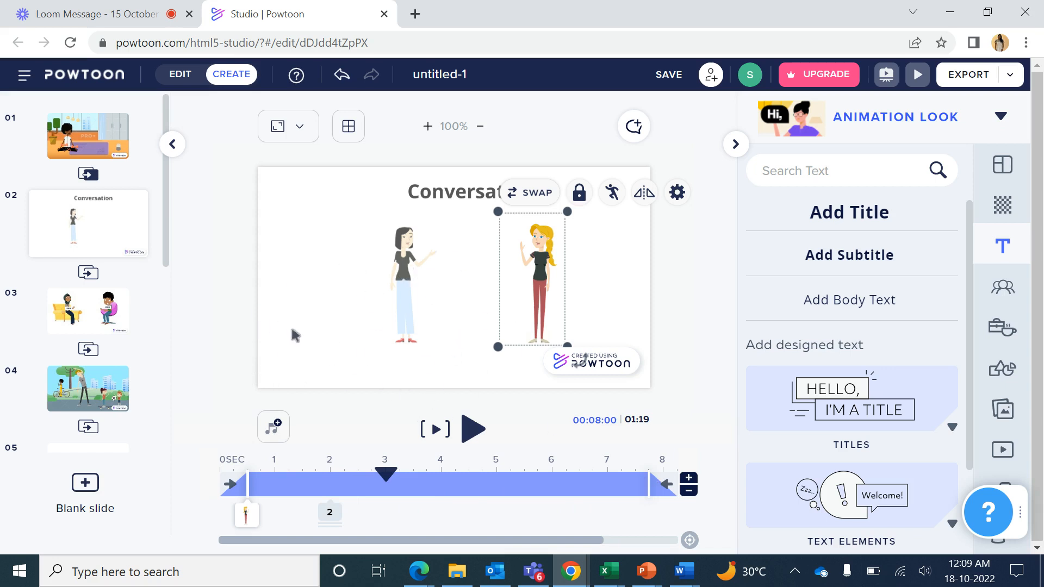
- Open slide 3 and inspect which objects share the timeline markers at 1, 5 and 6.5 seconds
{"action": "left_click", "coordinate": [91, 330]}
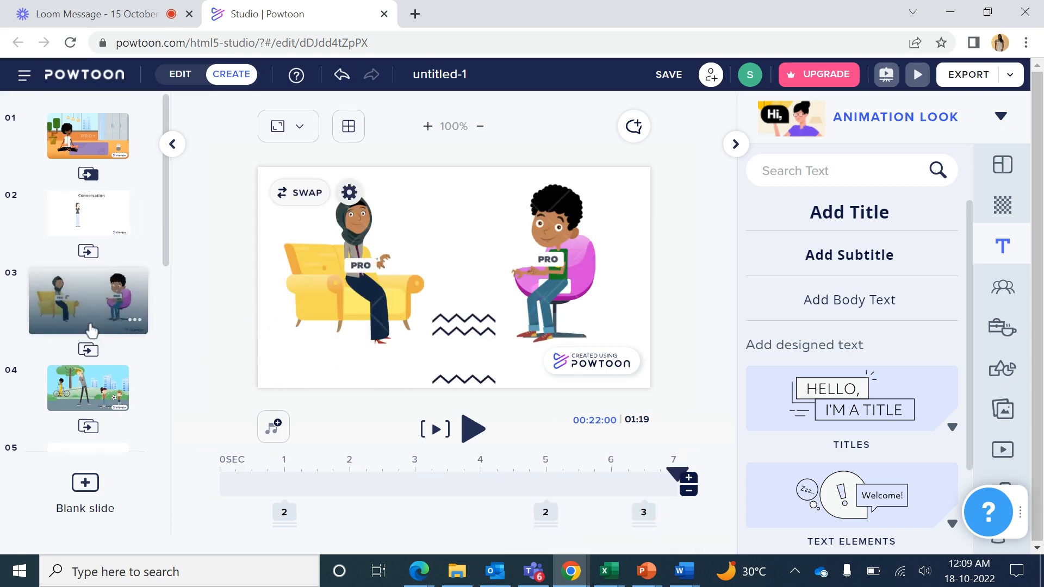
{"action": "left_click", "coordinate": [555, 264]}
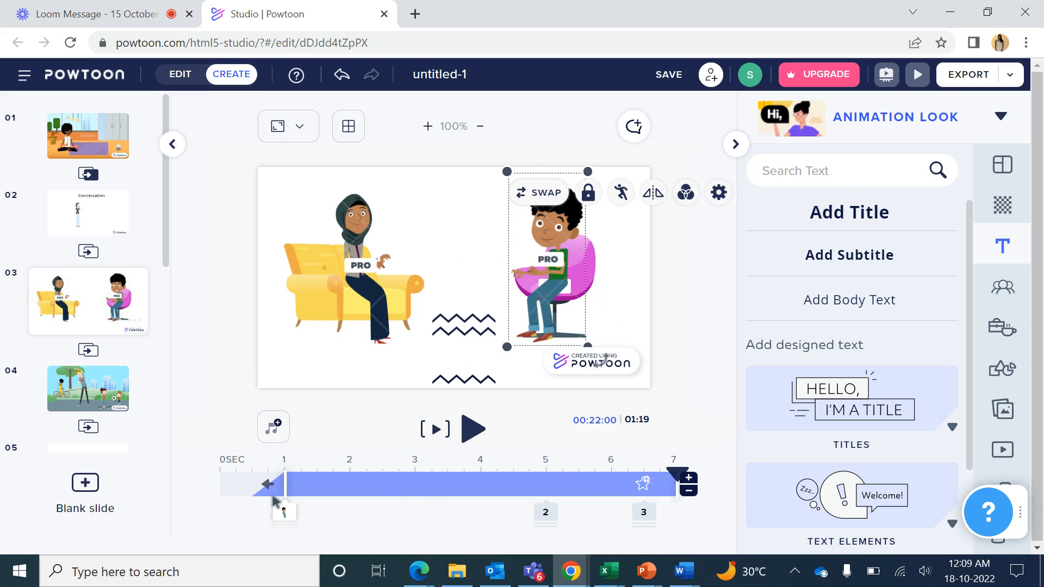
{"action": "mouse_move", "coordinate": [284, 511]}
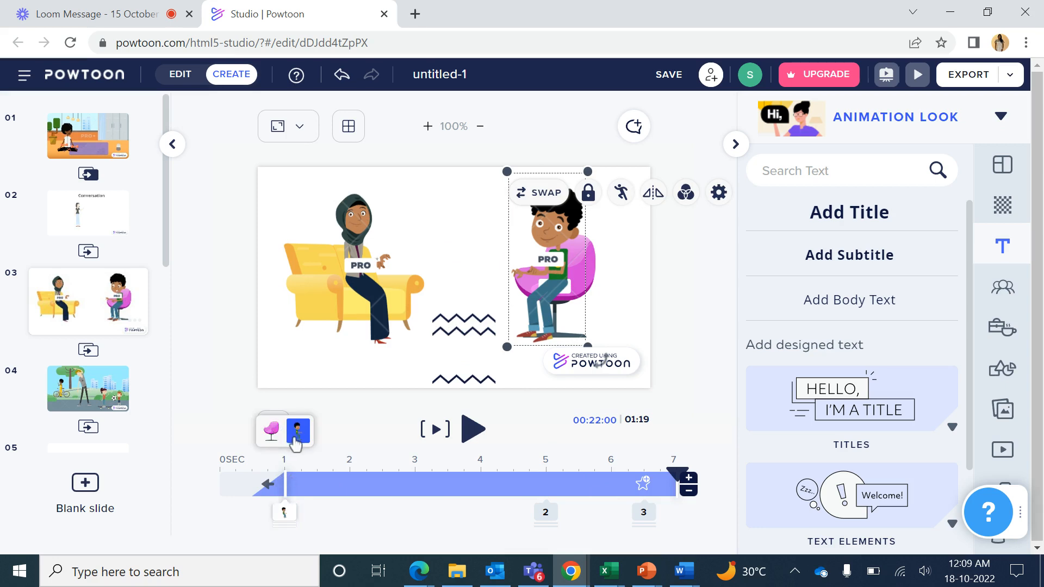
{"action": "left_click", "coordinate": [548, 511]}
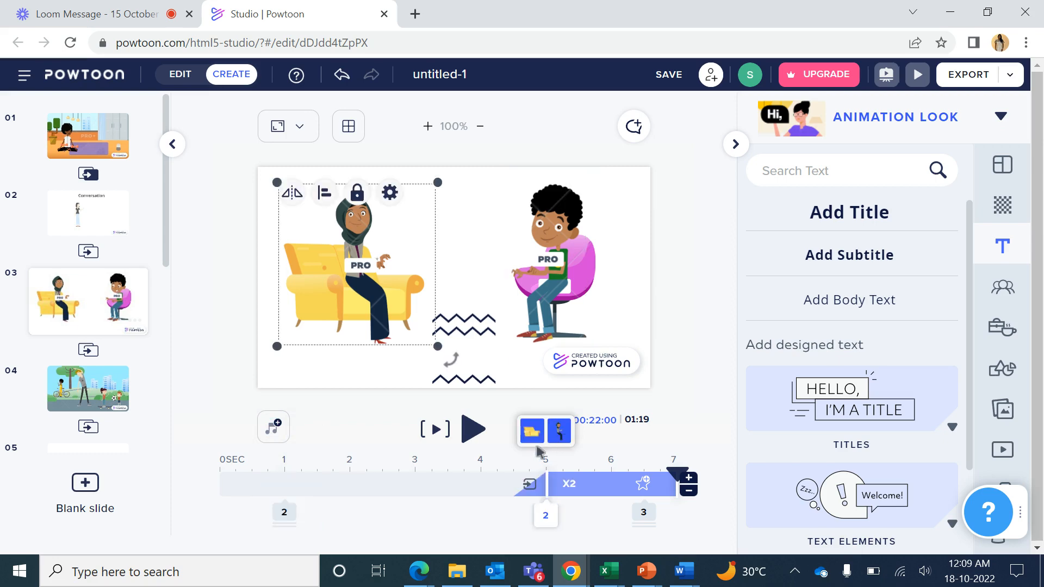
{"action": "left_click", "coordinate": [641, 514]}
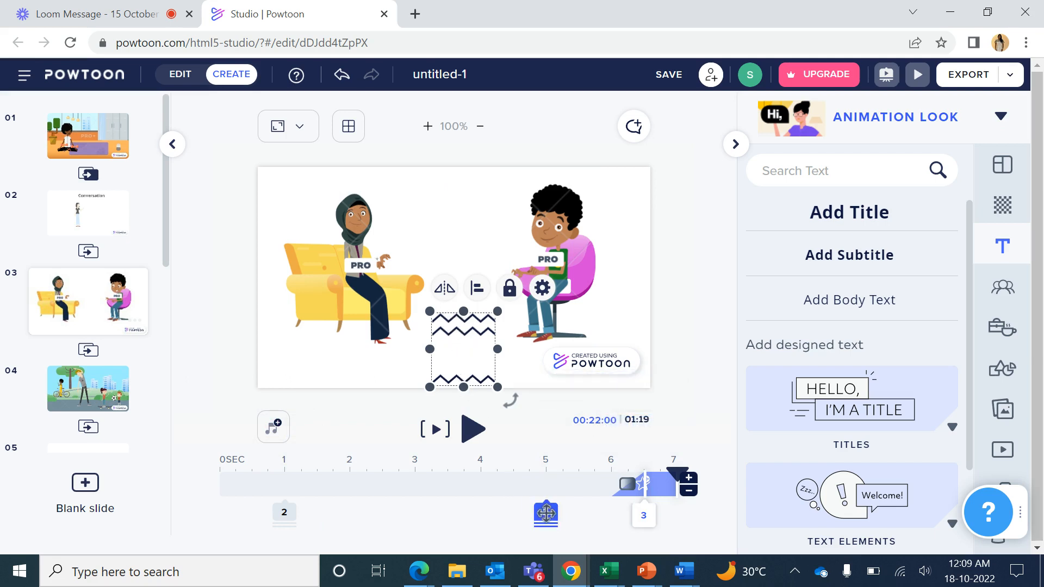
{"action": "left_click", "coordinate": [546, 513]}
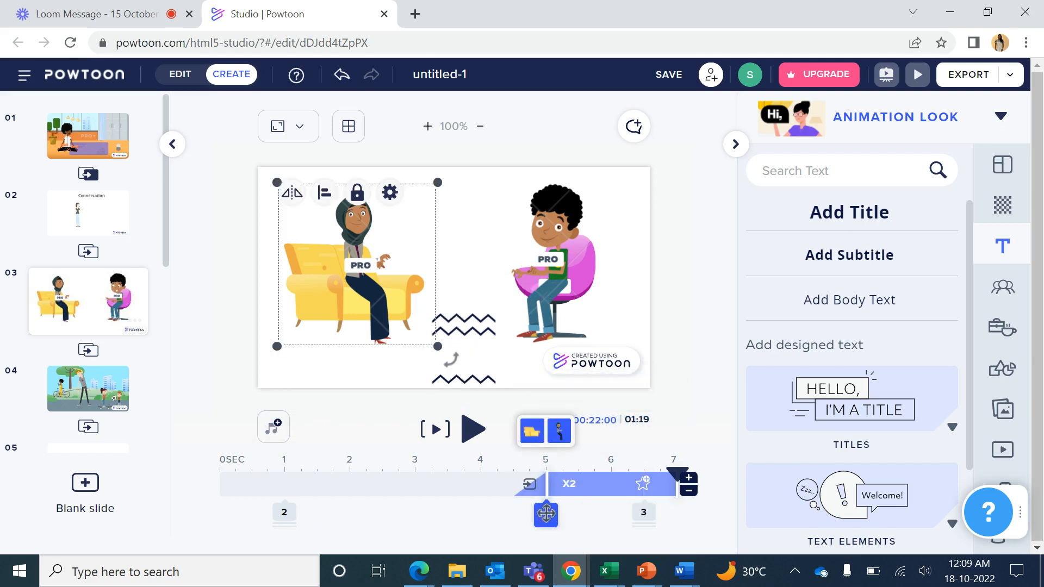
{"action": "left_click", "coordinate": [560, 431]}
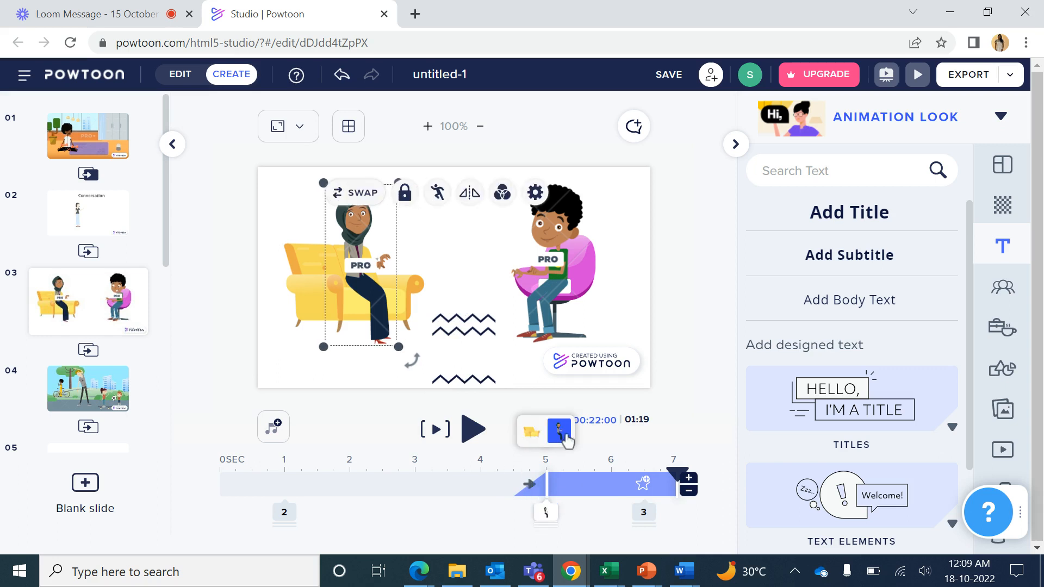
- Select the seated man and woman together across their two timeline markers, flip them as a pair, and flip them back
{"action": "left_click", "coordinate": [285, 511]}
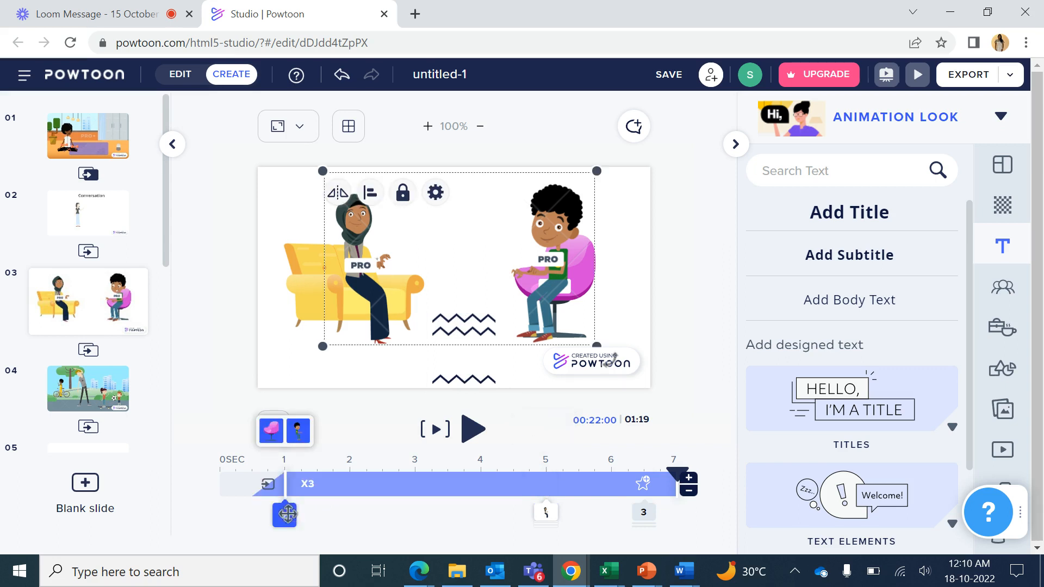
{"action": "left_click", "coordinate": [299, 435]}
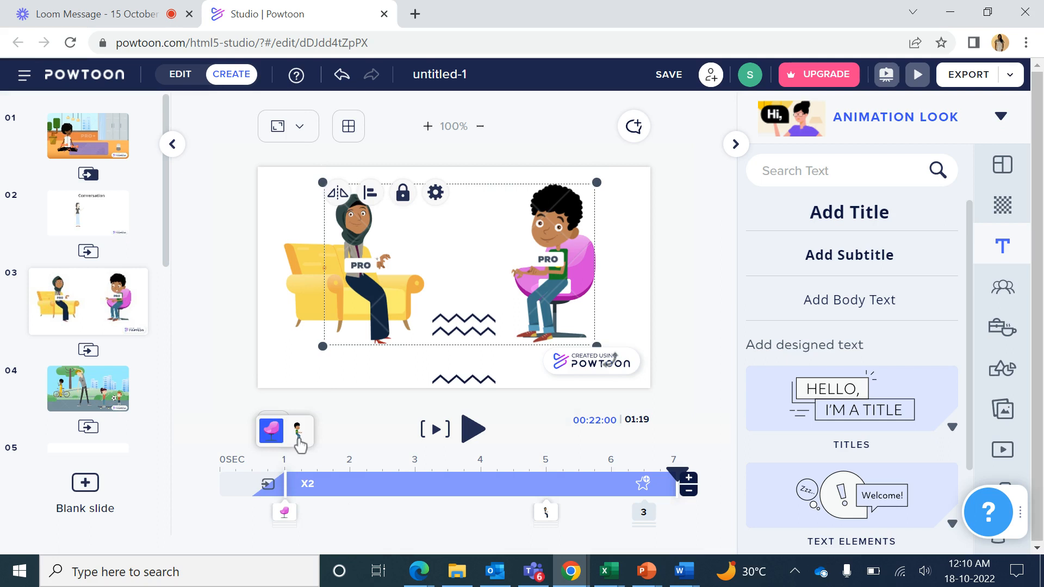
{"action": "left_click", "coordinate": [279, 439]}
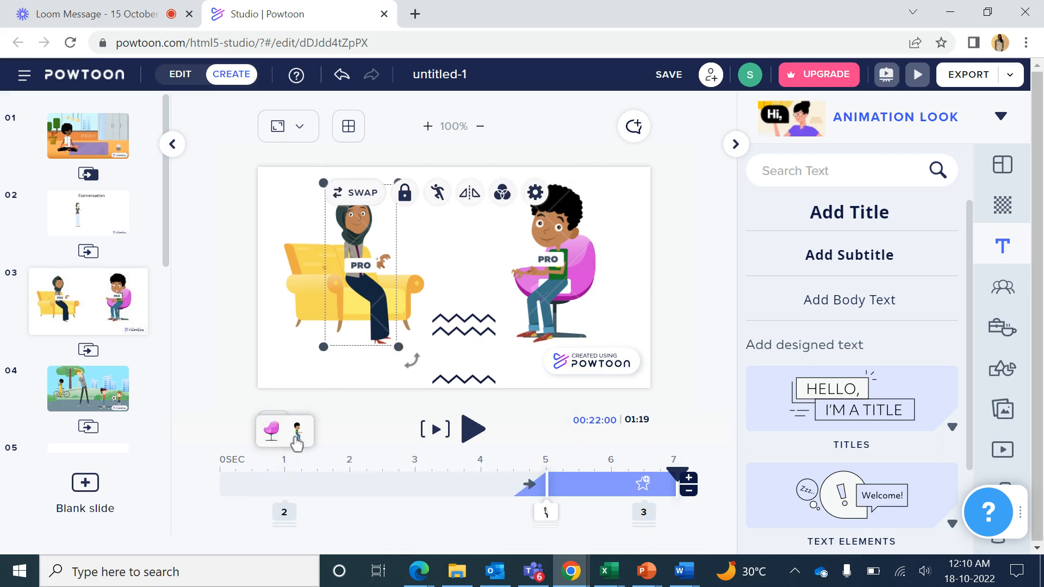
{"action": "left_click", "coordinate": [298, 443]}
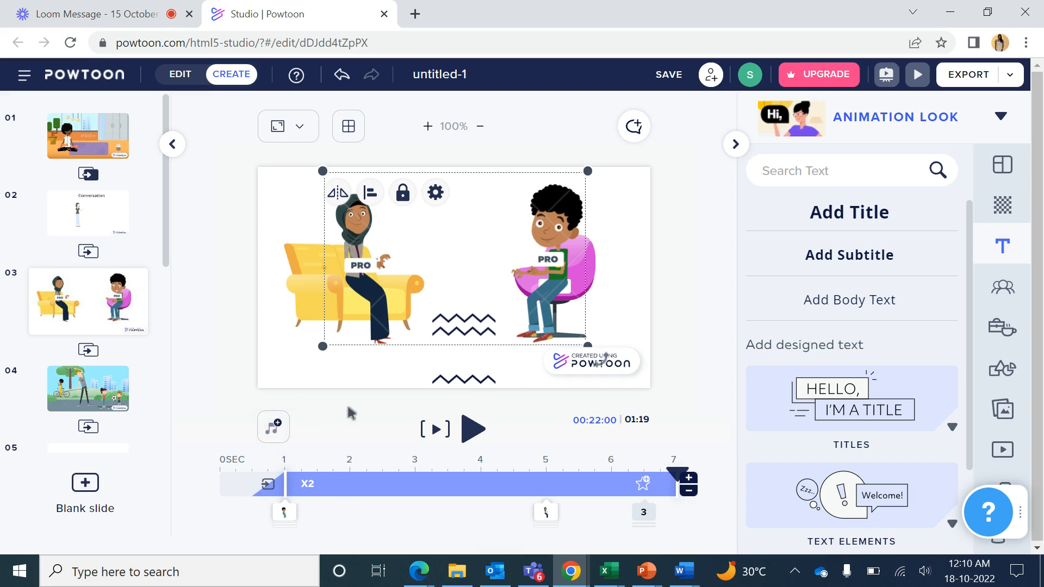
{"action": "mouse_move", "coordinate": [545, 511]}
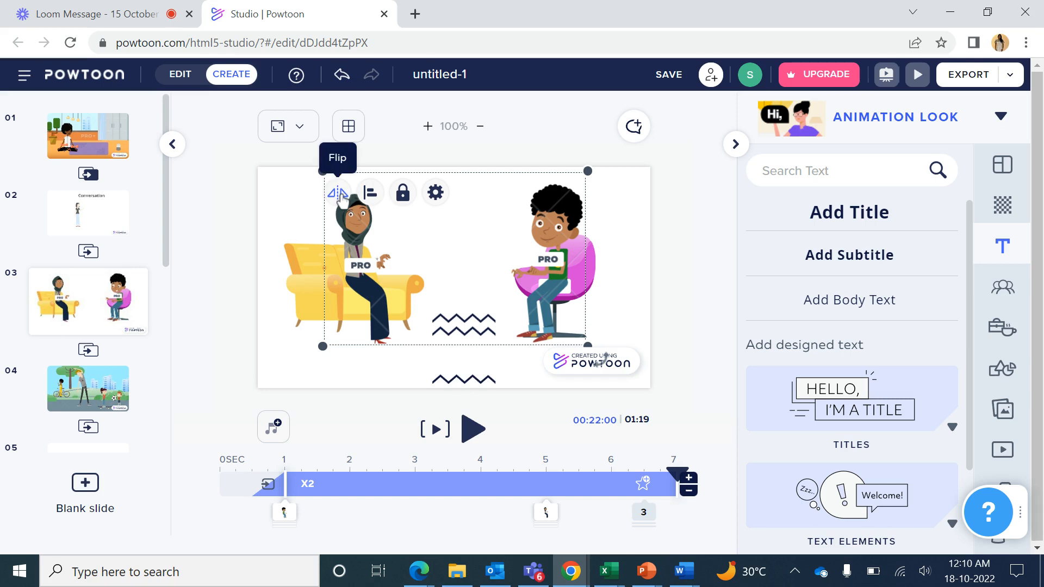
{"action": "left_click", "coordinate": [338, 193]}
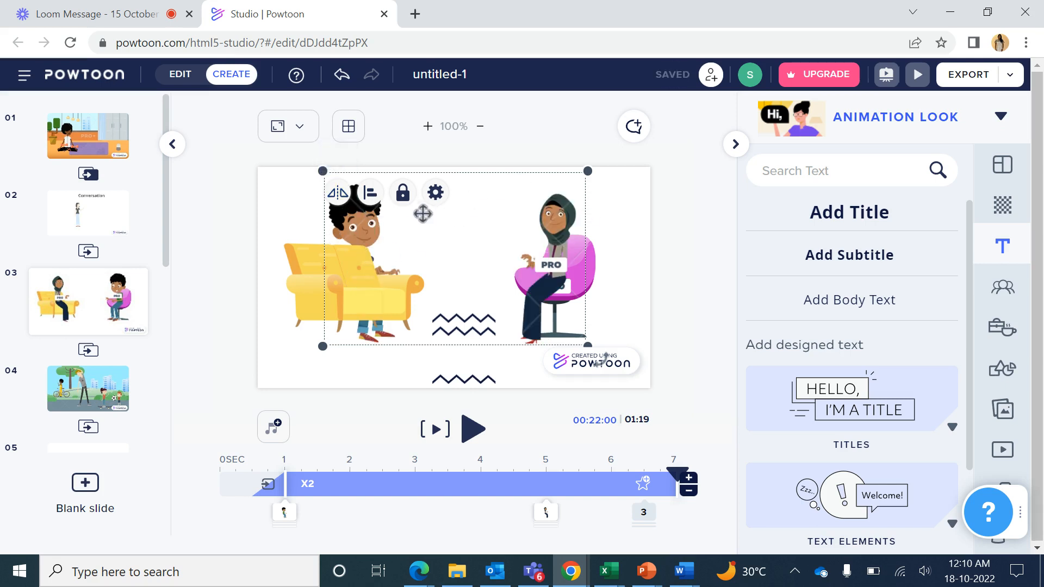
{"action": "left_click", "coordinate": [337, 194]}
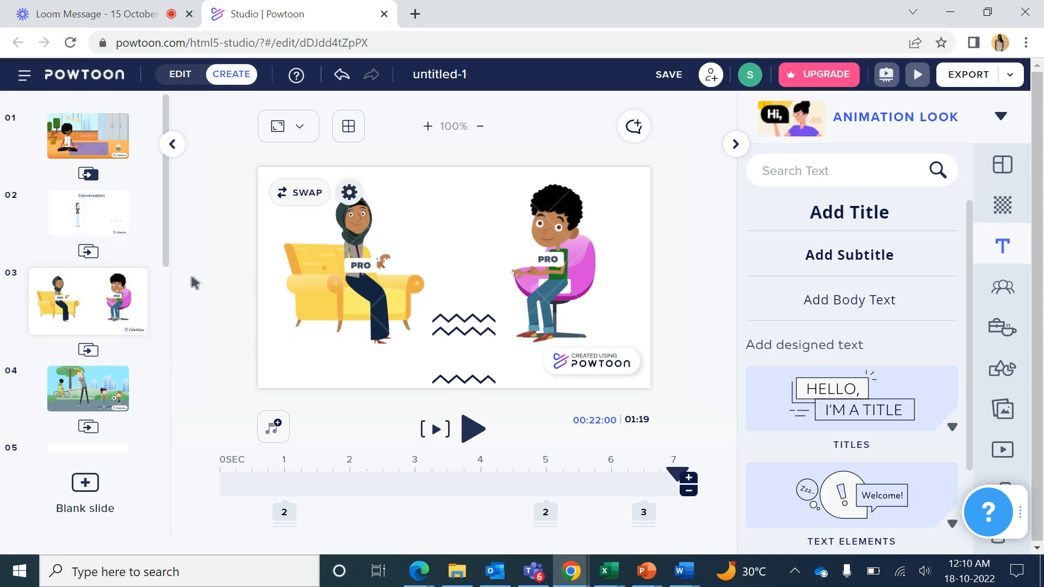
- Return to slide 2 and select the black-haired woman to show her timeline bar
{"action": "left_click", "coordinate": [111, 220]}
{"action": "left_click", "coordinate": [80, 212]}
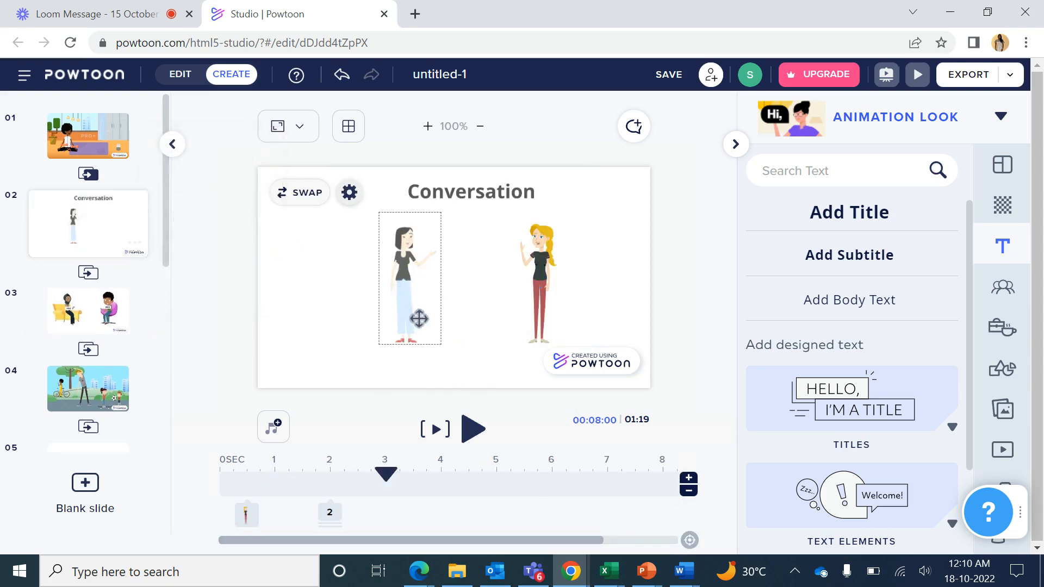
{"action": "left_click", "coordinate": [399, 298]}
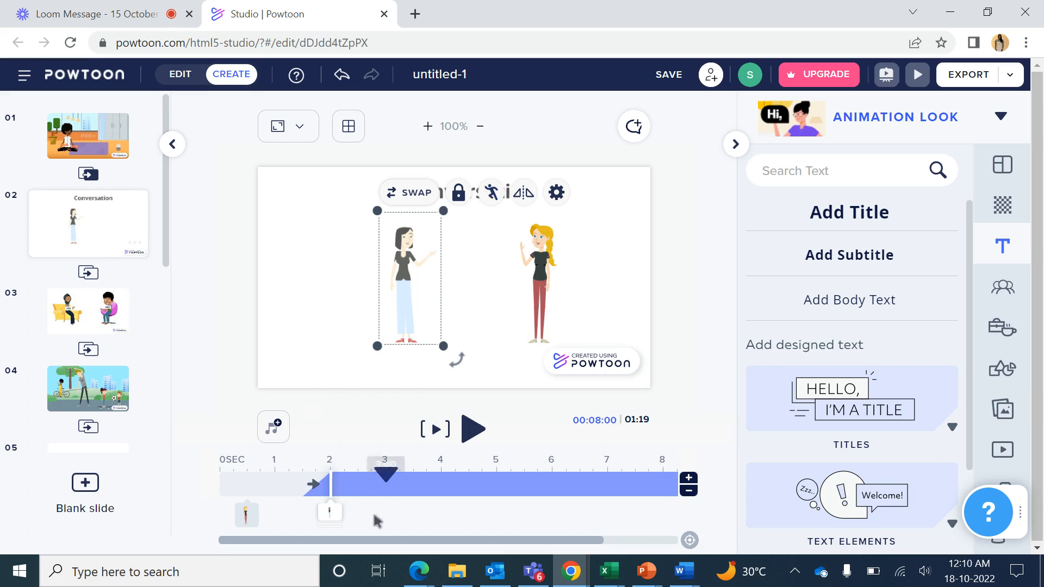
- Browse the black-haired woman's enter effects and add female Hand 1 to her Slide Right effect
{"action": "left_click", "coordinate": [322, 489]}
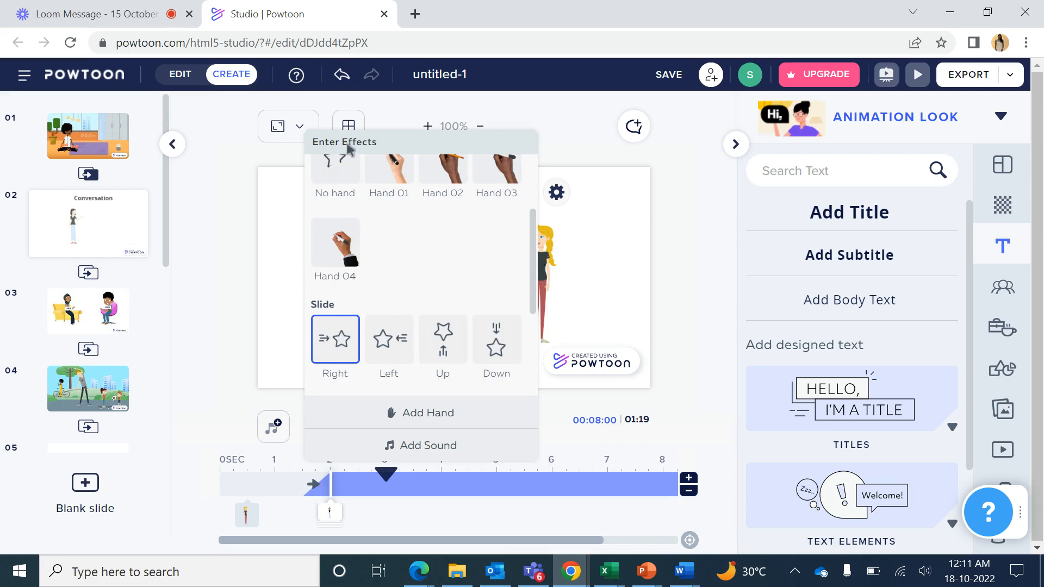
{"action": "scroll", "coordinate": [532, 217], "scroll_direction": "up", "scroll_amount": 3}
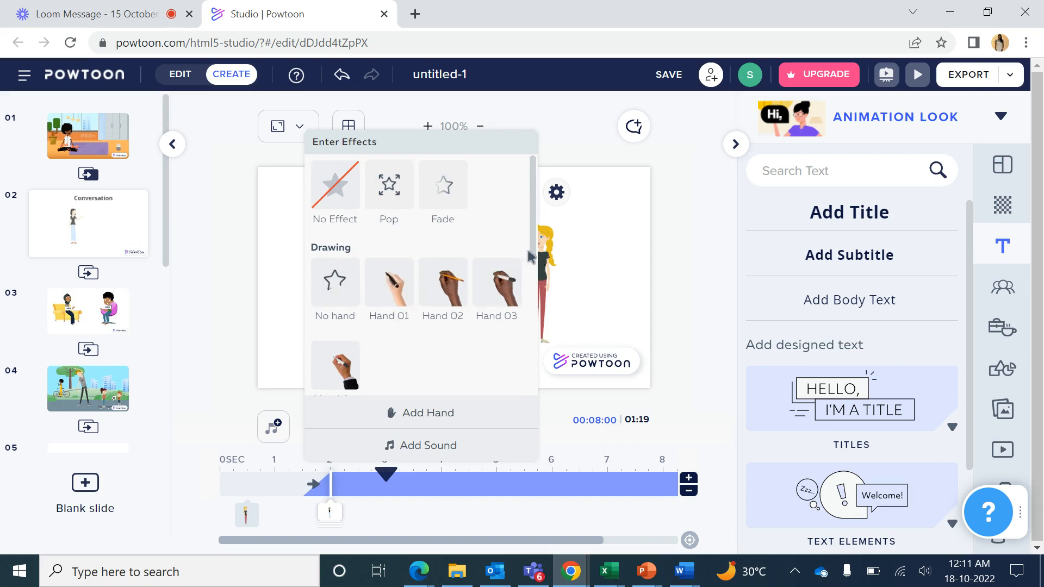
{"action": "left_click_drag", "start_coordinate": [531, 240], "coordinate": [534, 343]}
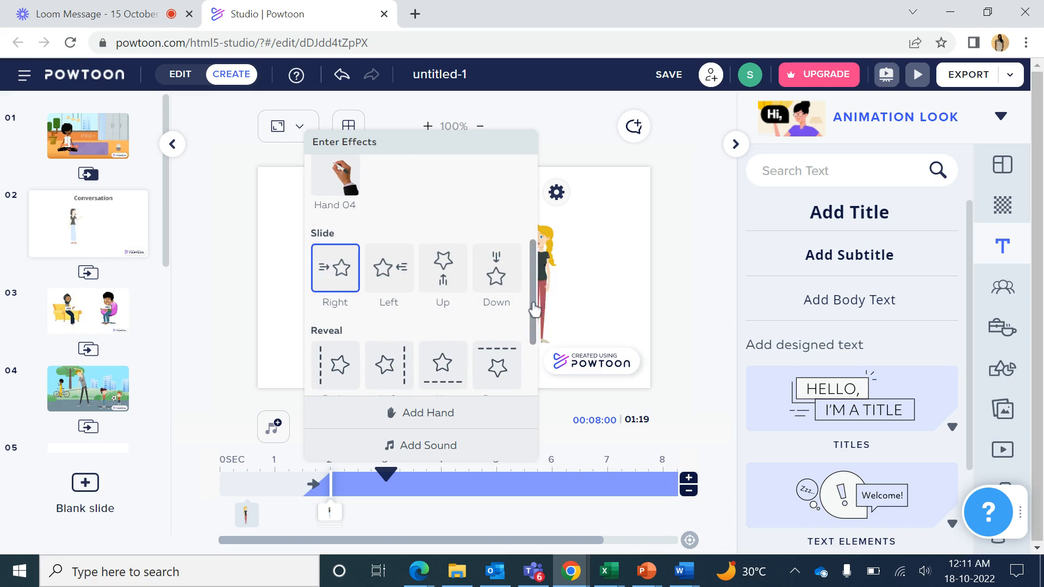
{"action": "left_click_drag", "start_coordinate": [534, 310], "coordinate": [533, 359]}
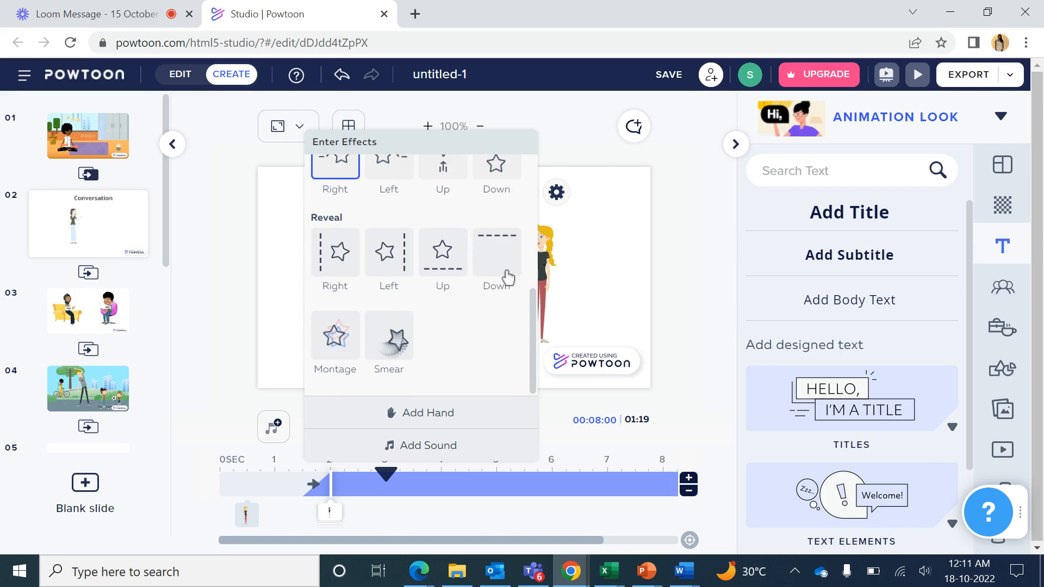
{"action": "scroll", "coordinate": [524, 305], "scroll_direction": "up", "scroll_amount": 3}
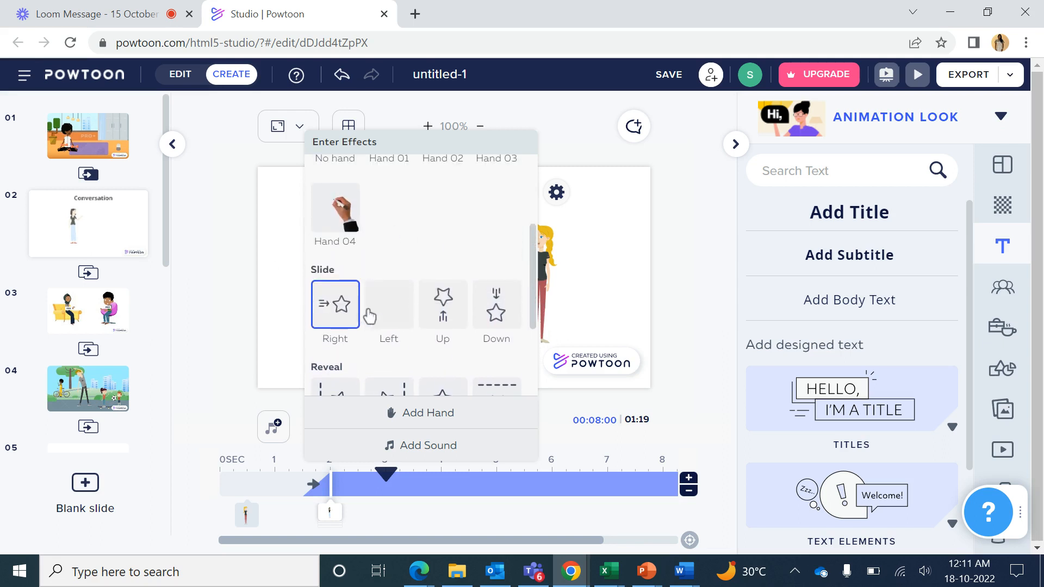
{"action": "left_click", "coordinate": [432, 416]}
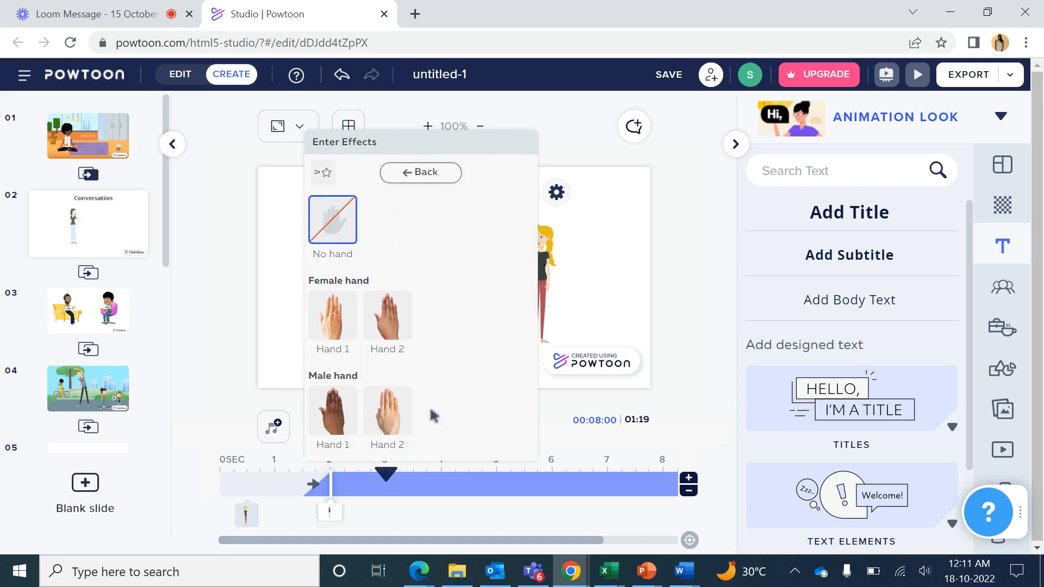
{"action": "left_click", "coordinate": [347, 326]}
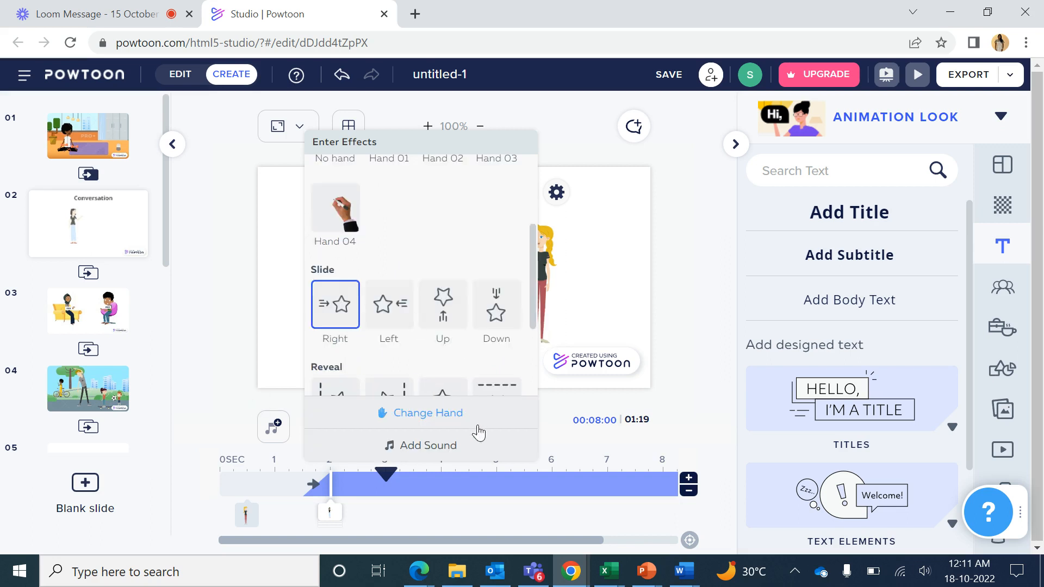
- Add the Drag 1 sound to the black-haired woman's enter effect and play the slide to preview it
{"action": "left_click", "coordinate": [444, 455]}
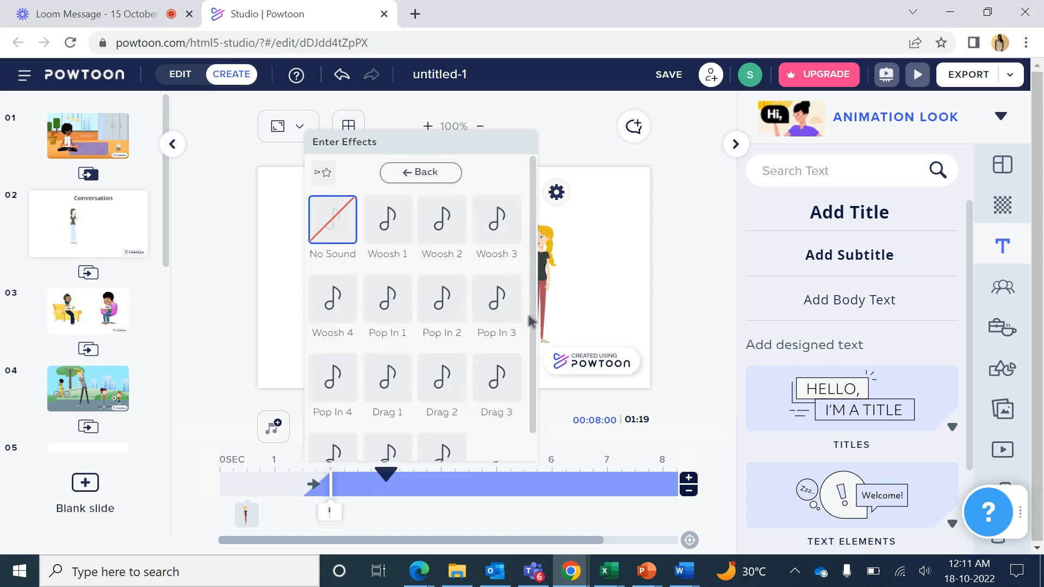
{"action": "left_click_drag", "start_coordinate": [533, 334], "coordinate": [530, 389]}
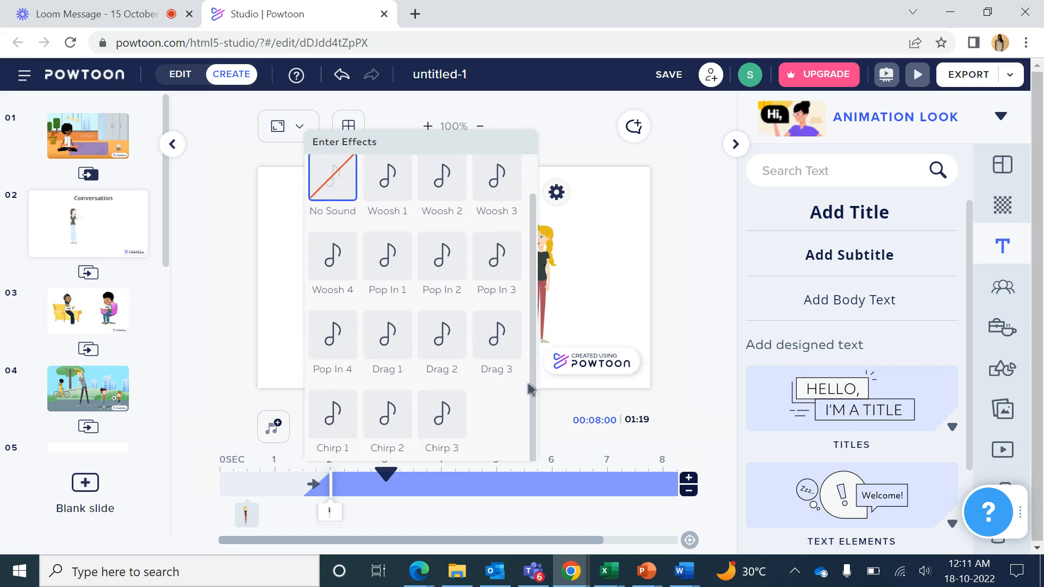
{"action": "left_click", "coordinate": [390, 343]}
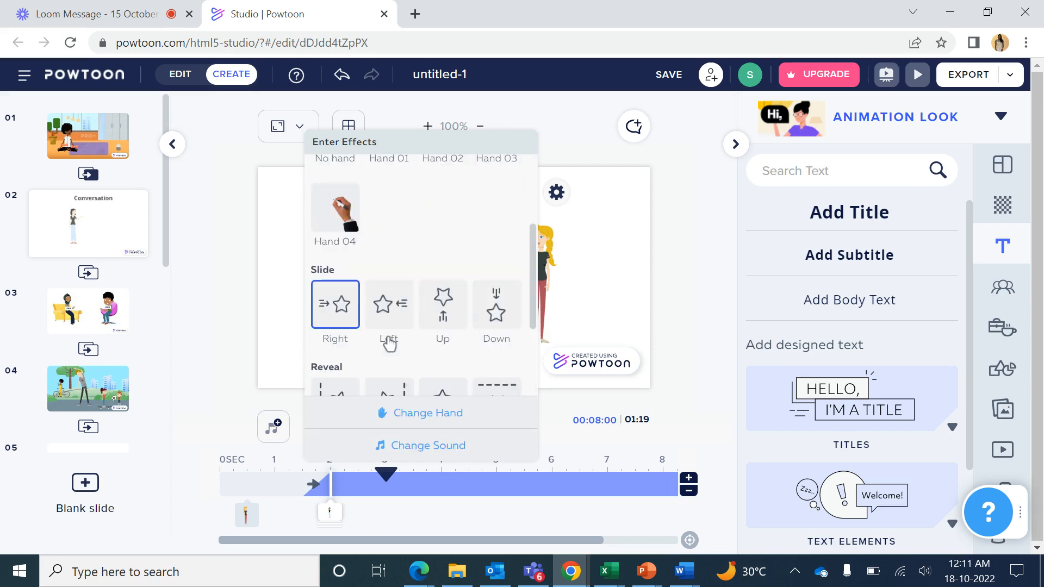
{"action": "left_click", "coordinate": [602, 289]}
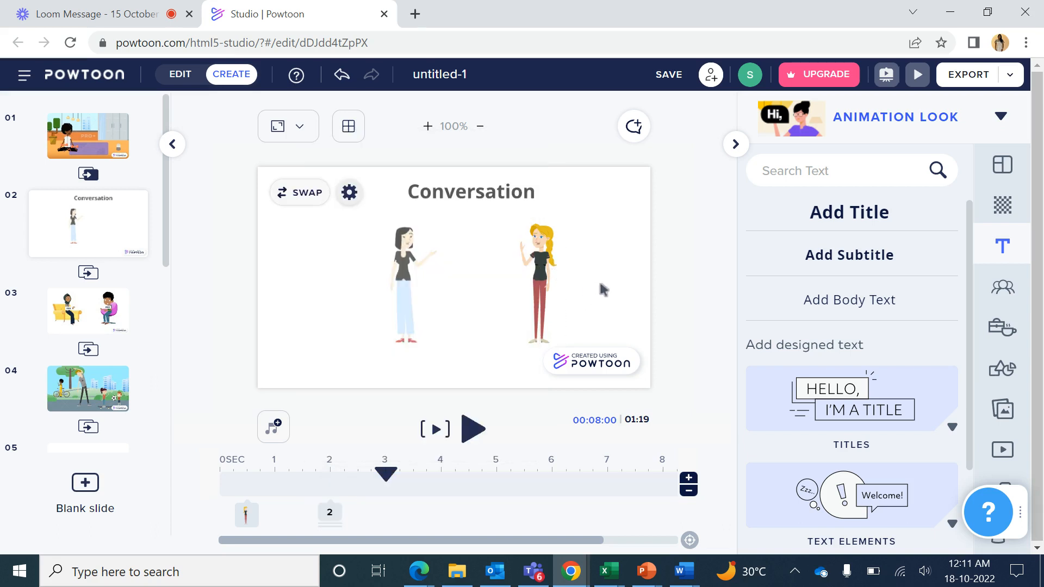
{"action": "left_click", "coordinate": [439, 429]}
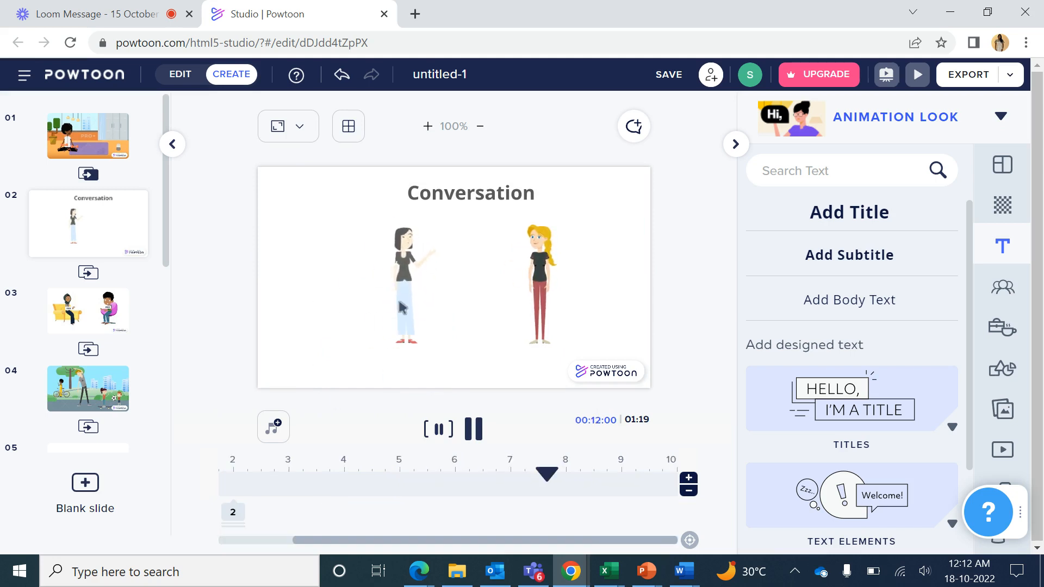
{"action": "left_click", "coordinate": [442, 432]}
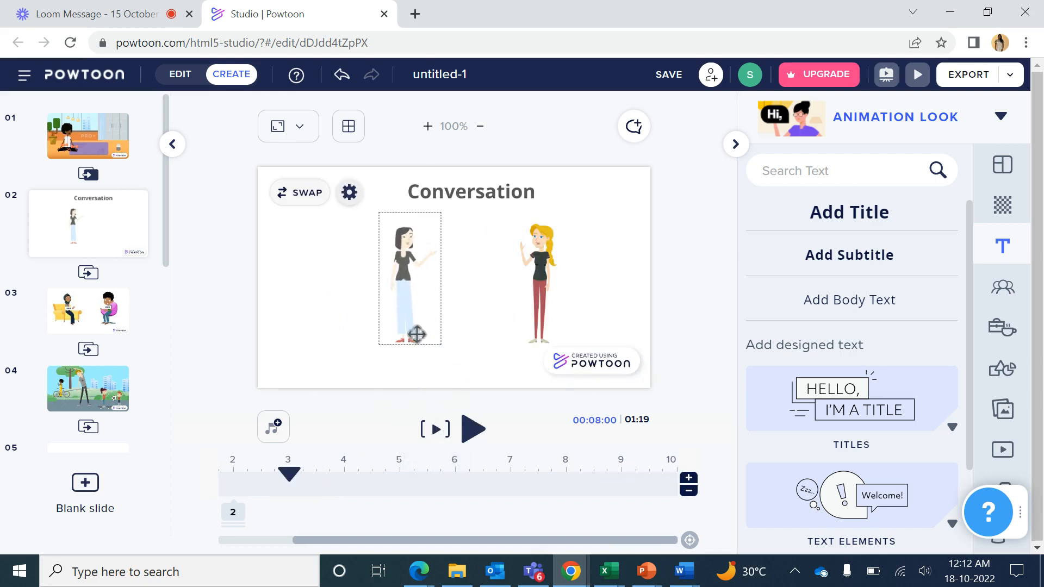
- Change the black-haired woman's enter effect to Drawing with Hand 01 and play the slide to preview it
{"action": "left_click", "coordinate": [400, 303]}
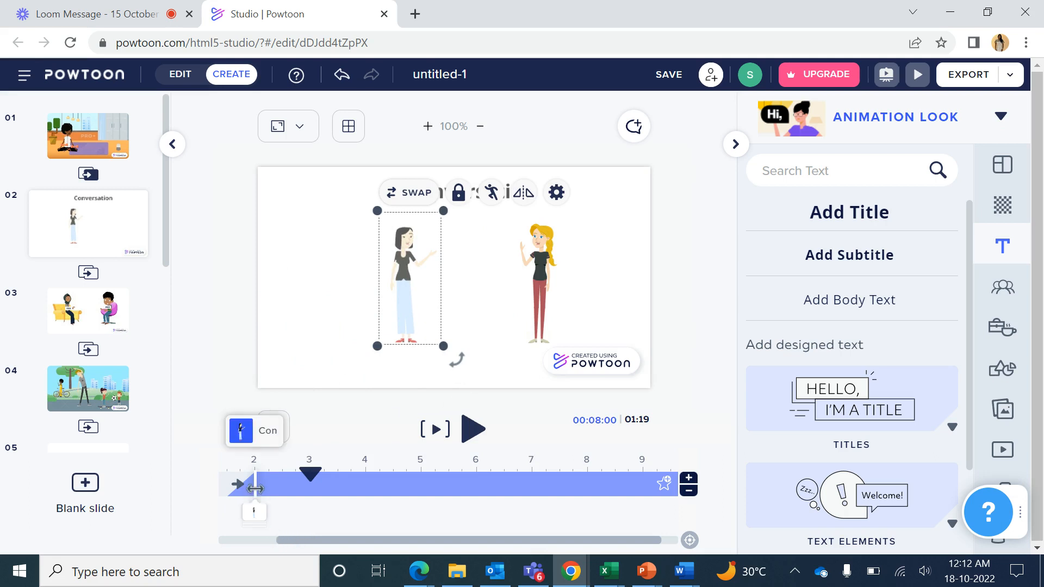
{"action": "left_click", "coordinate": [556, 193]}
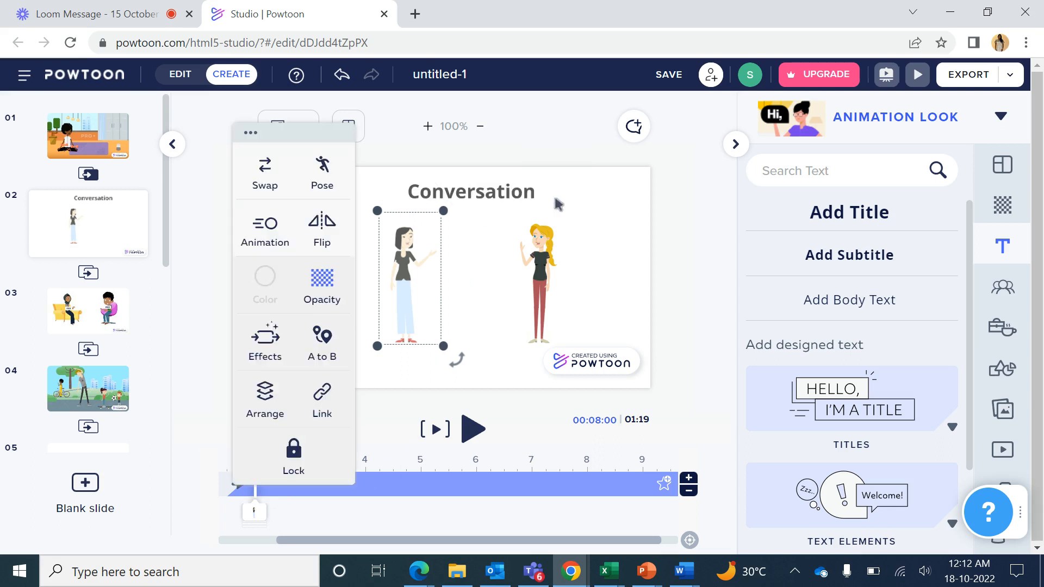
{"action": "left_click", "coordinate": [271, 347]}
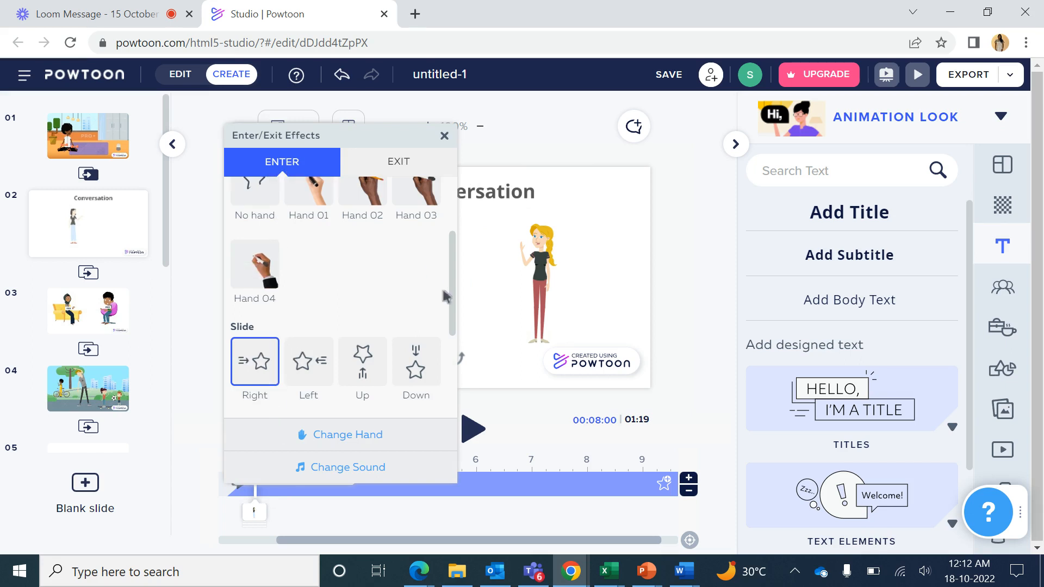
{"action": "left_click", "coordinate": [308, 209]}
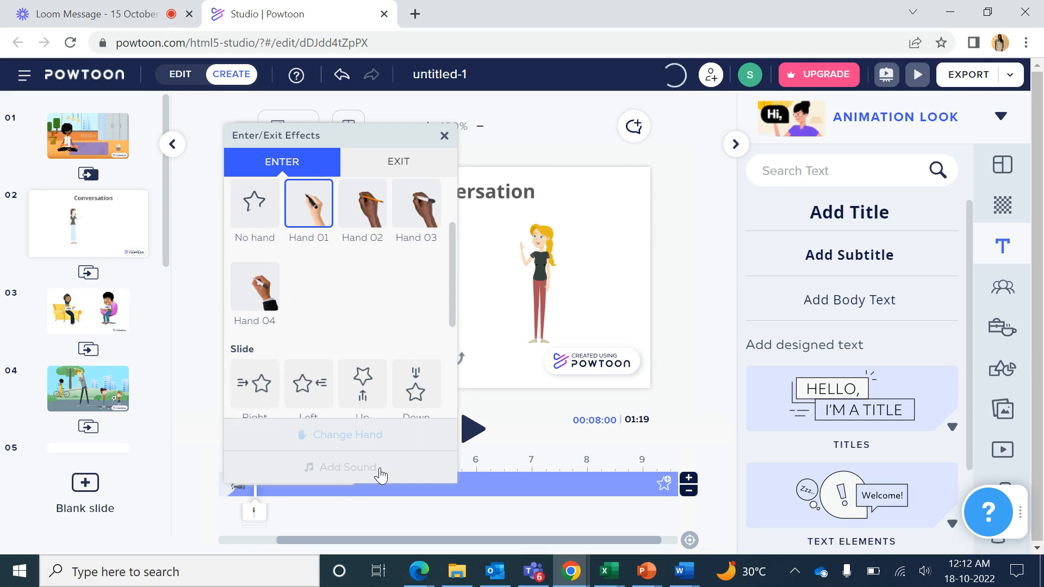
{"action": "left_click", "coordinate": [444, 137]}
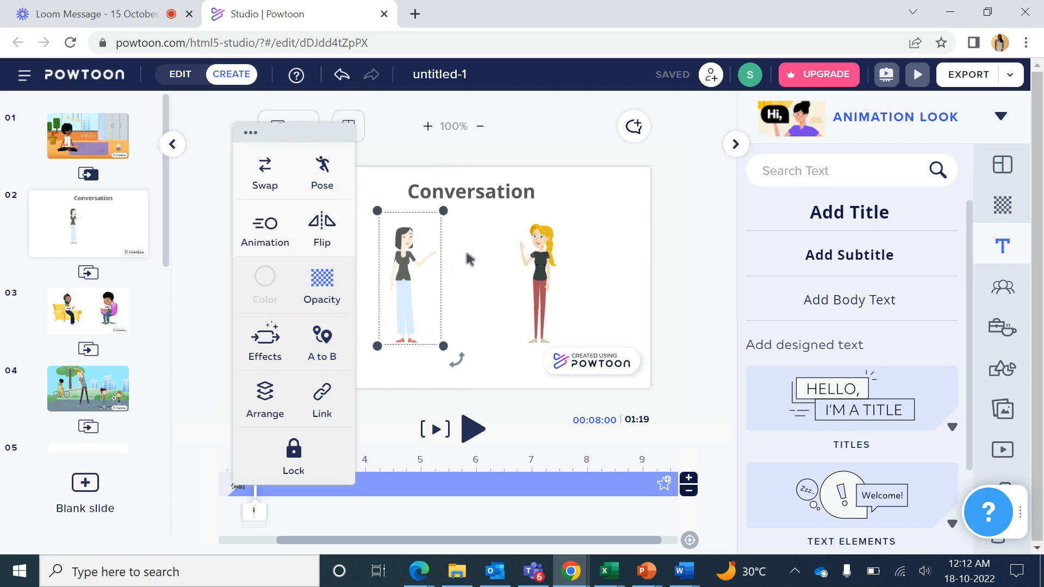
{"action": "left_click", "coordinate": [470, 259]}
{"action": "left_click", "coordinate": [435, 429]}
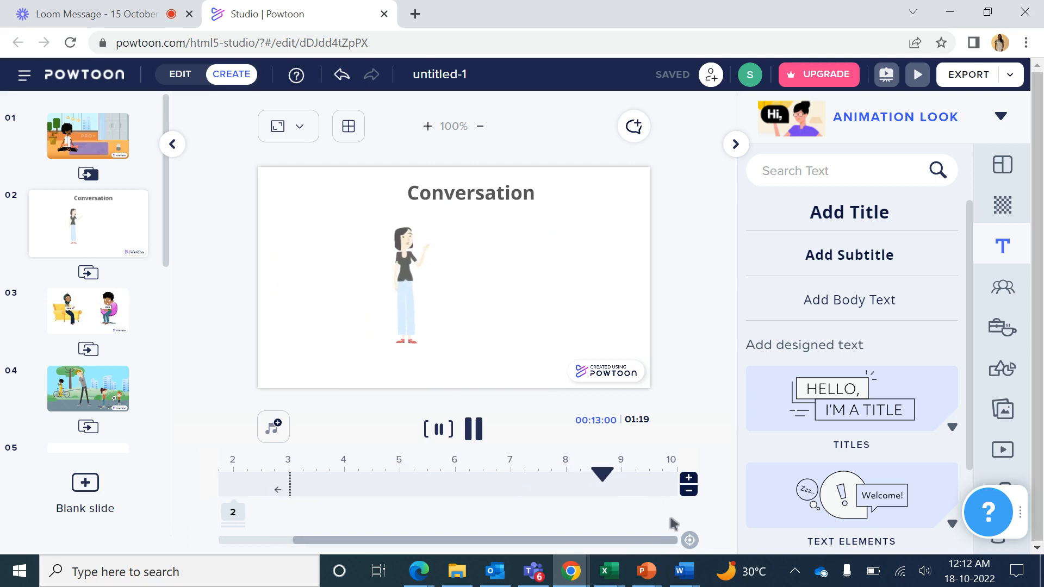
{"action": "key", "text": "space"}
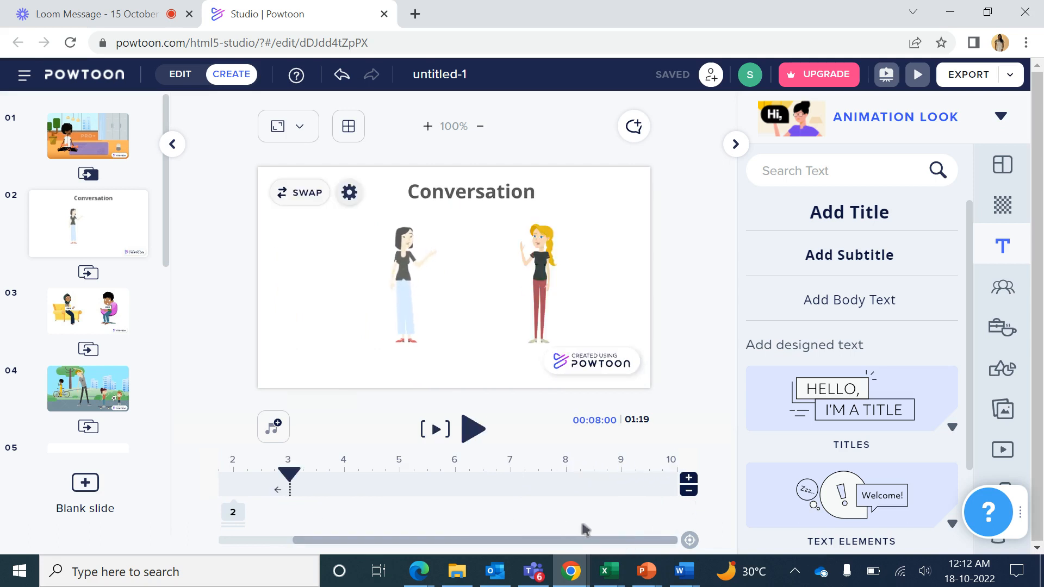
- Shorten the black-haired woman's timeline bar so she exits at 7 seconds
{"action": "left_click", "coordinate": [401, 325]}
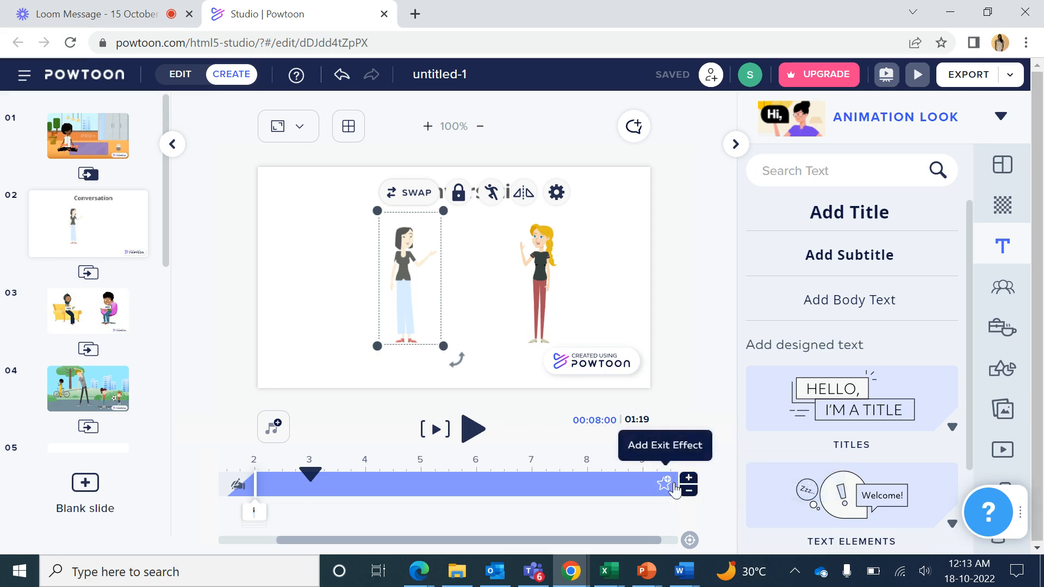
{"action": "left_click_drag", "start_coordinate": [660, 540], "coordinate": [680, 541]}
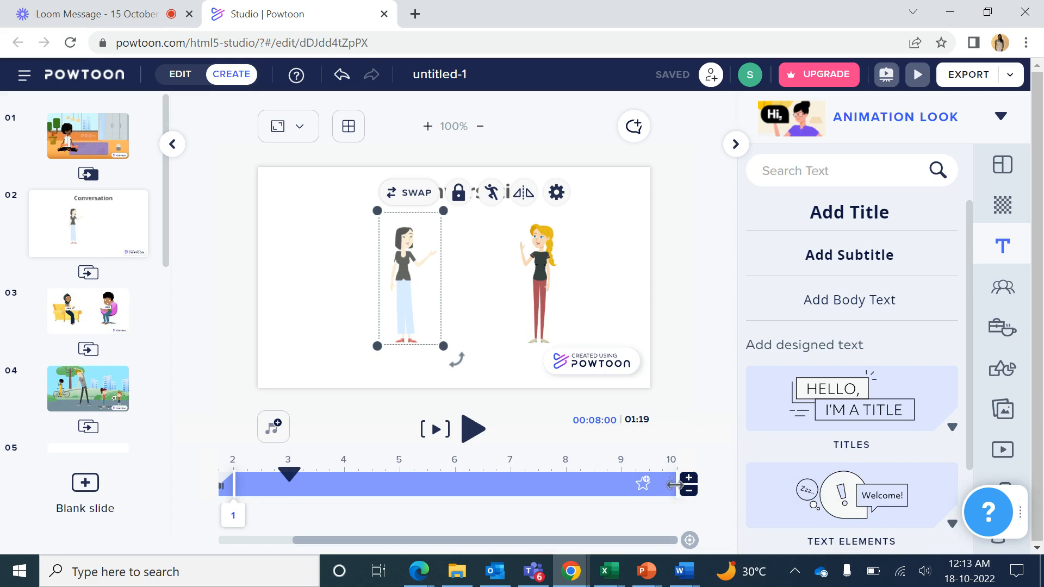
{"action": "left_click_drag", "start_coordinate": [674, 485], "coordinate": [508, 484]}
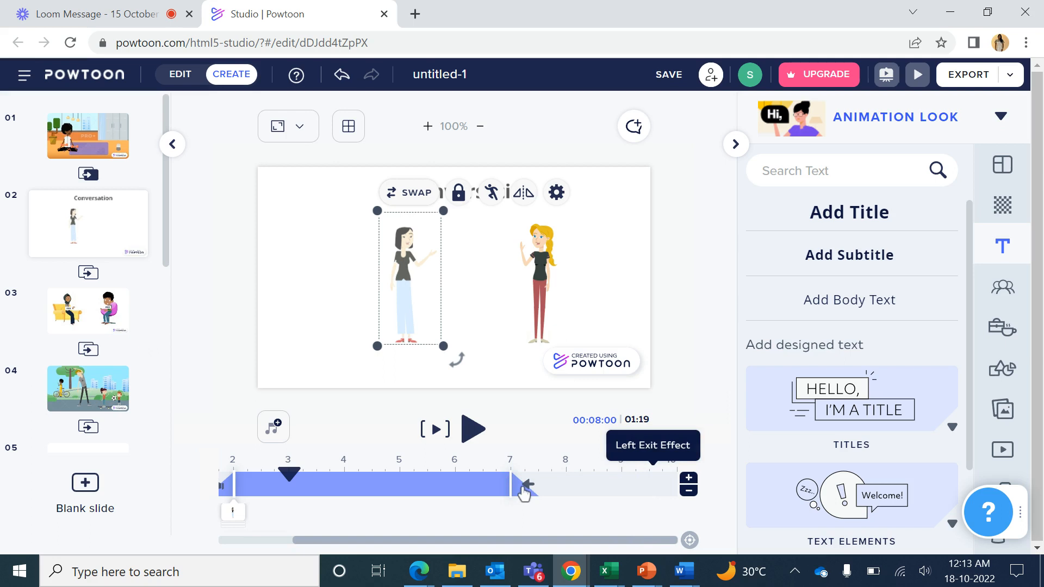
- Set the black-haired woman's exit effect to Slide Up and add female Hand 2 to it
{"action": "left_click", "coordinate": [525, 485]}
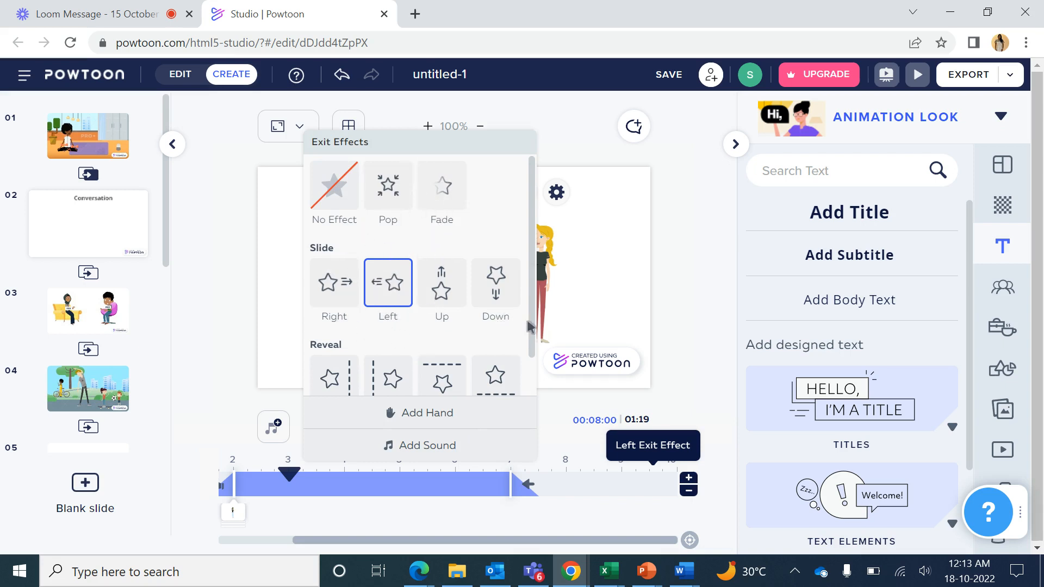
{"action": "left_click_drag", "start_coordinate": [530, 326], "coordinate": [530, 389]}
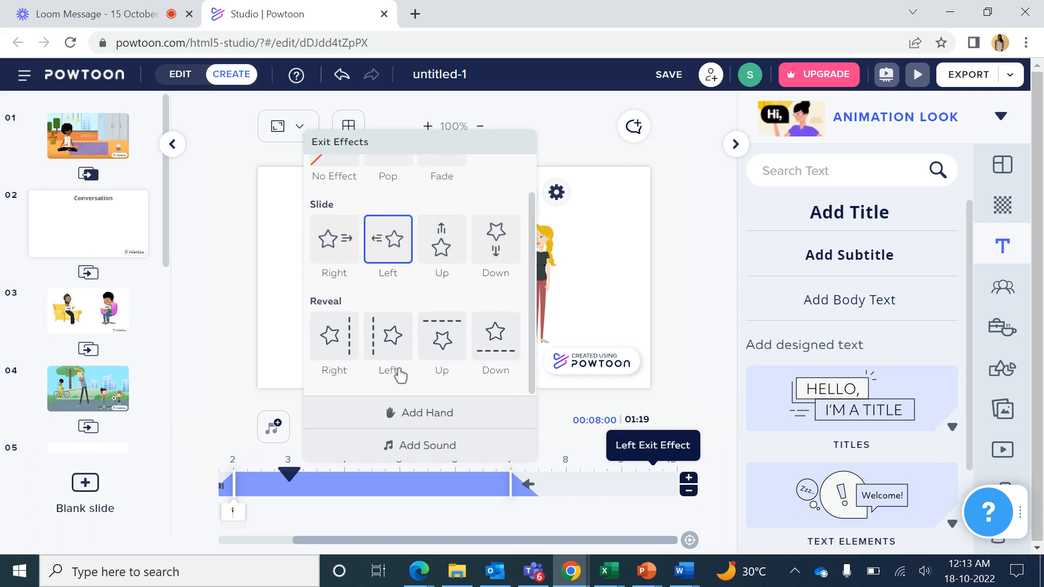
{"action": "left_click", "coordinate": [445, 254]}
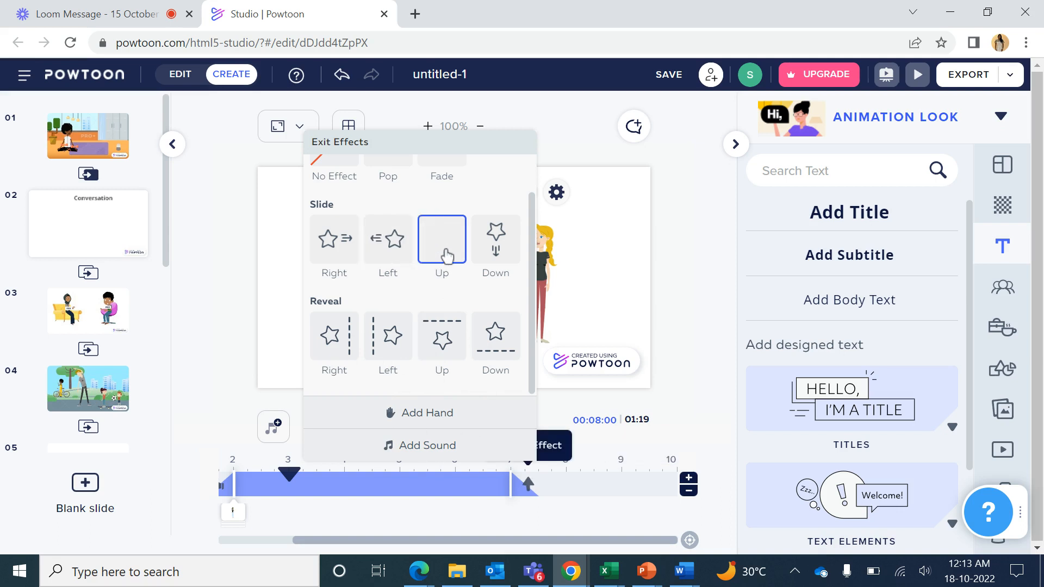
{"action": "left_click", "coordinate": [447, 419]}
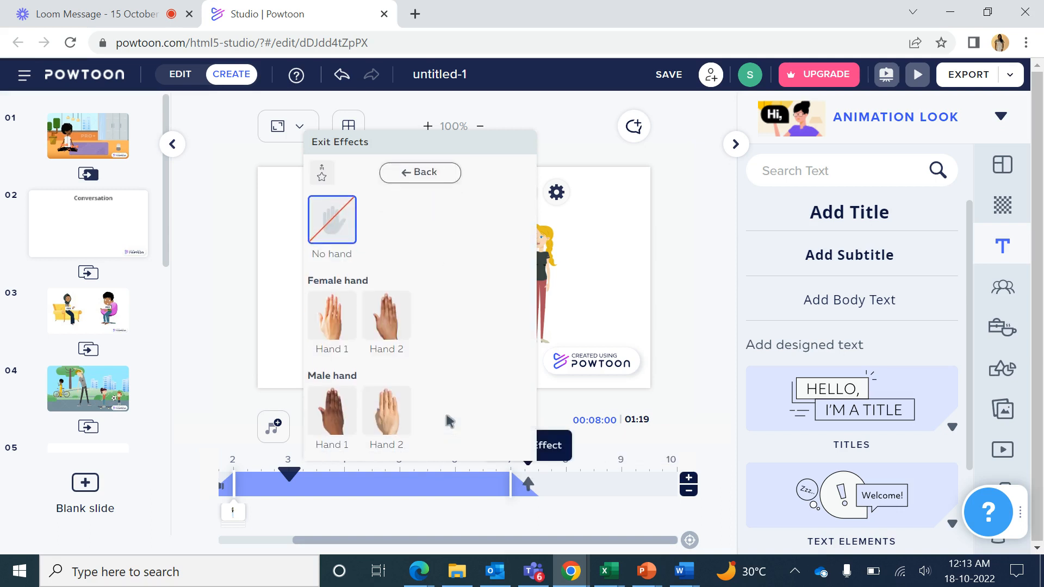
{"action": "left_click", "coordinate": [395, 331]}
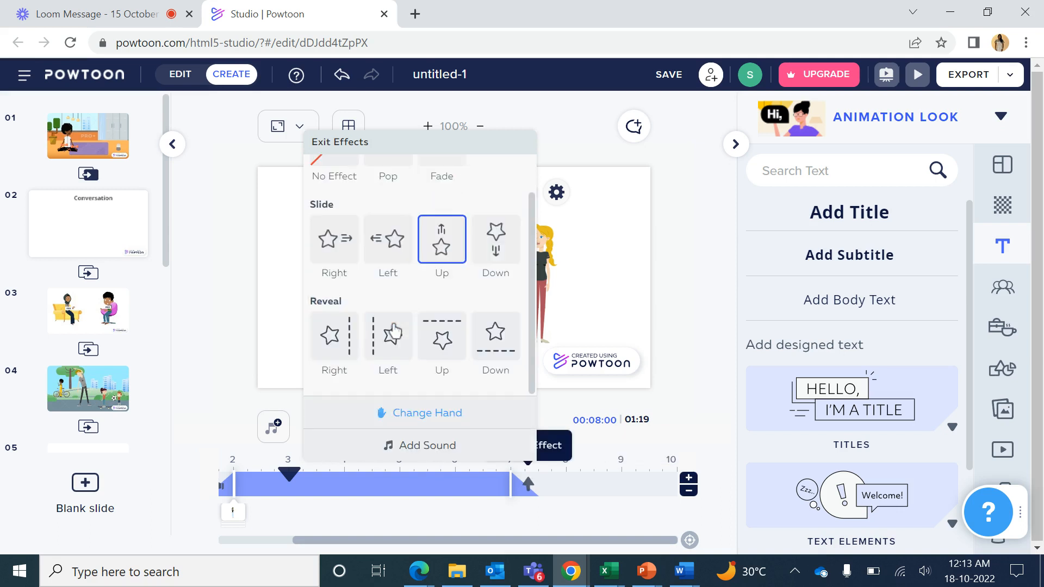
{"action": "left_click", "coordinate": [604, 285]}
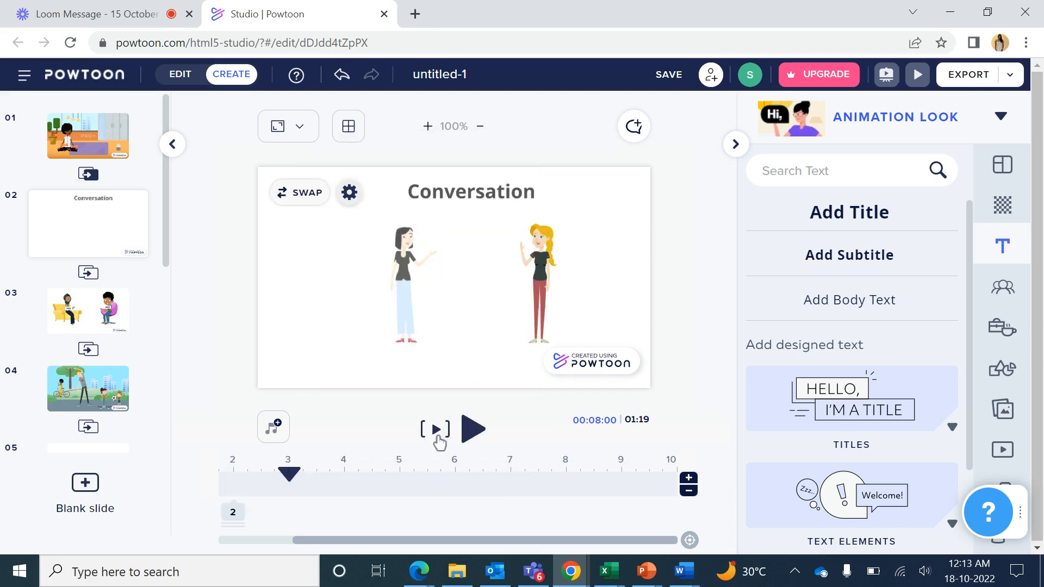
- Play the slide to preview the black-haired woman's enter and exit effects
{"action": "left_click", "coordinate": [436, 435]}
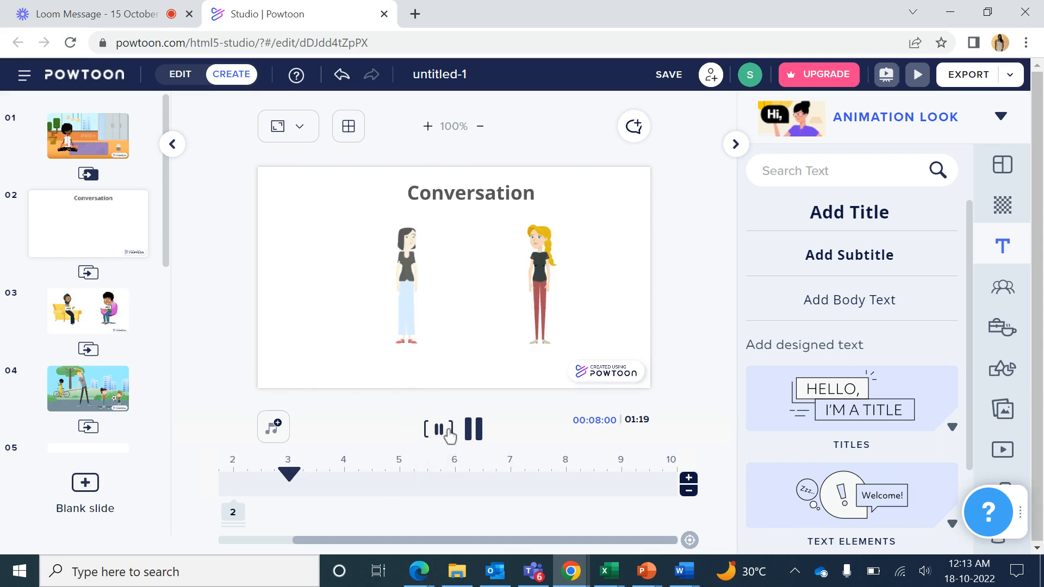
{"action": "left_click_drag", "start_coordinate": [388, 547], "coordinate": [269, 549]}
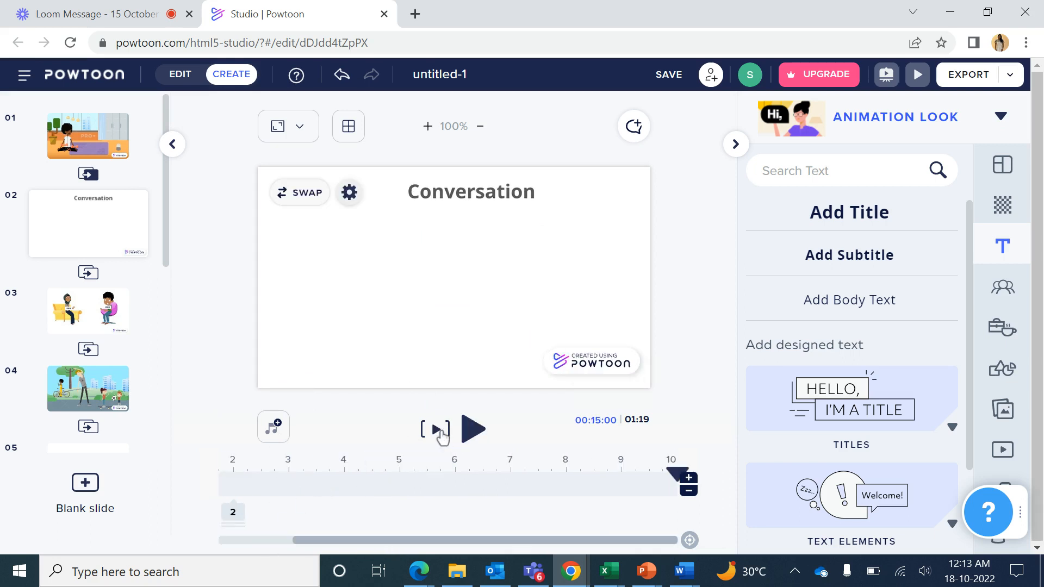
{"action": "left_click", "coordinate": [435, 430]}
- Change the "Conversation" title's enter effect to the Appear text effect and play the slide to preview it
{"action": "left_click", "coordinate": [236, 510]}
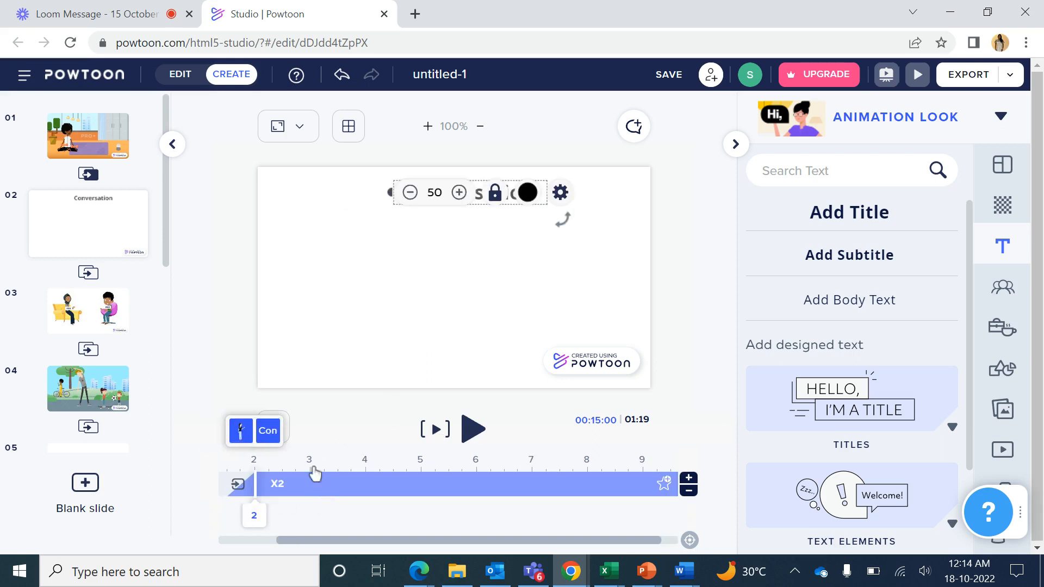
{"action": "left_click", "coordinate": [244, 432]}
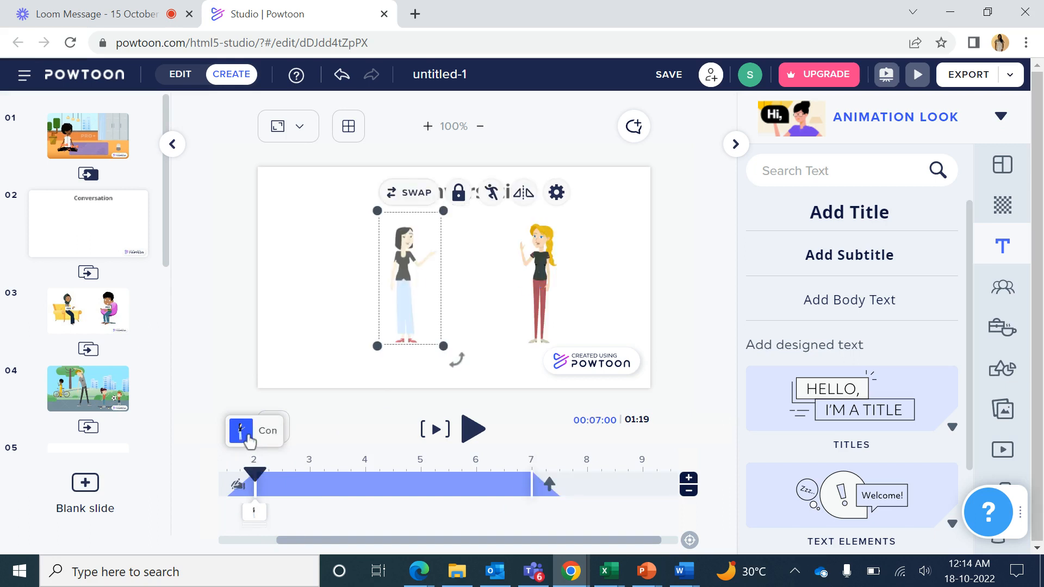
{"action": "left_click", "coordinate": [274, 432]}
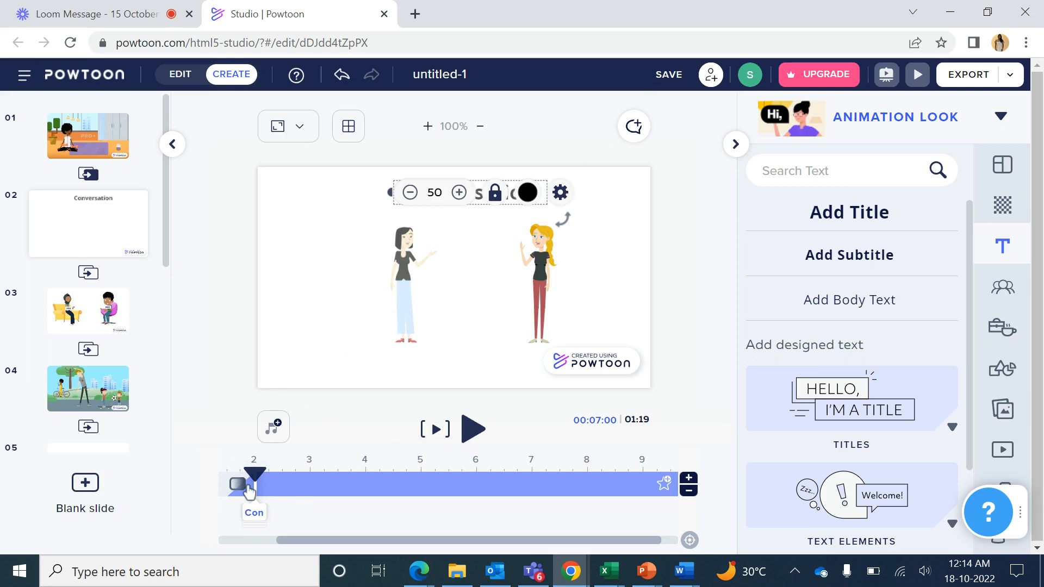
{"action": "left_click", "coordinate": [240, 488]}
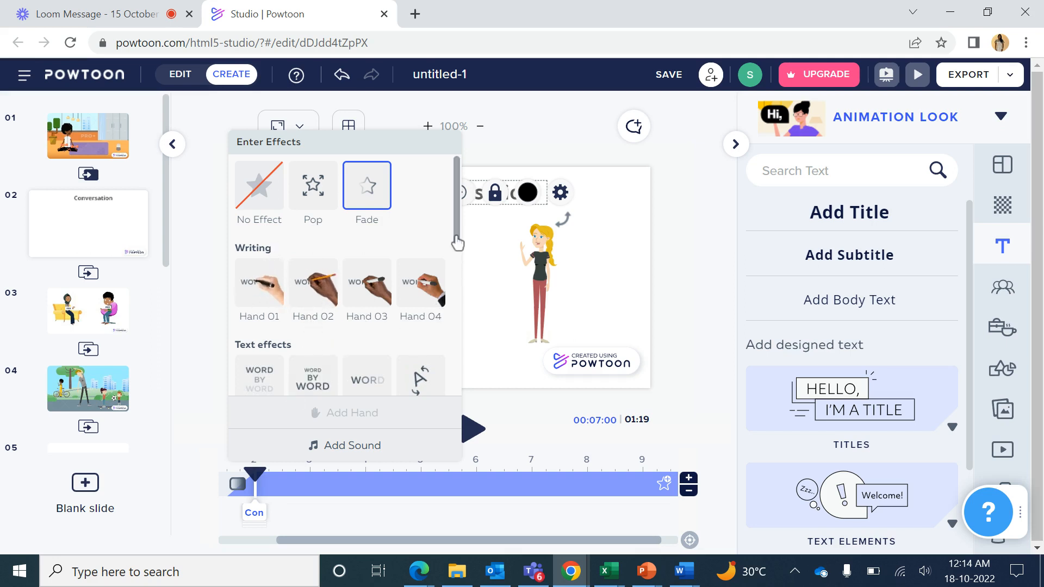
{"action": "mouse_move", "coordinate": [457, 244]}
{"action": "left_mouse_down"}
{"action": "mouse_move", "coordinate": [459, 409]}
{"action": "mouse_move", "coordinate": [458, 250]}
{"action": "left_mouse_up"}
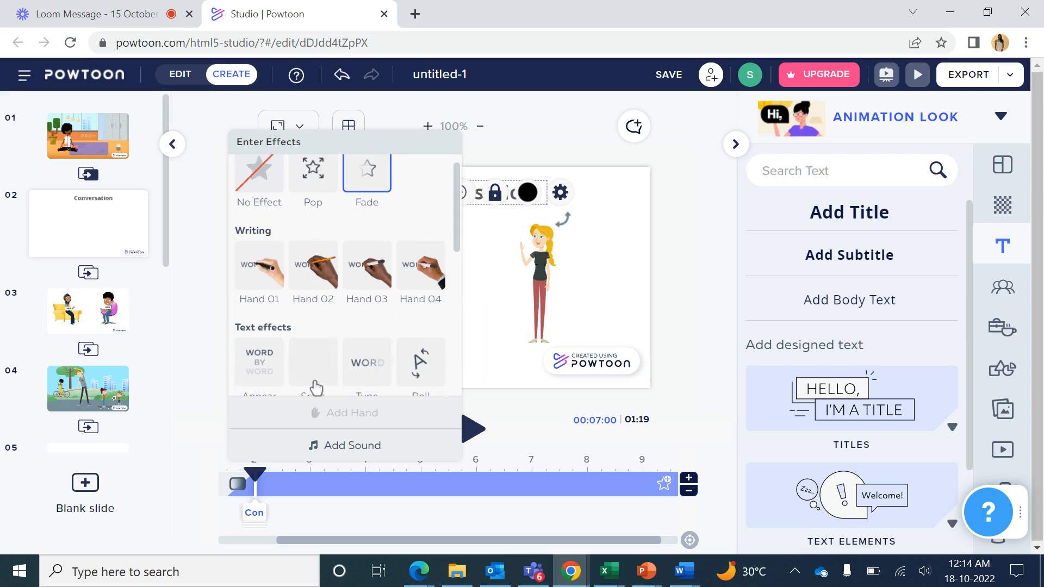
{"action": "left_click", "coordinate": [272, 364]}
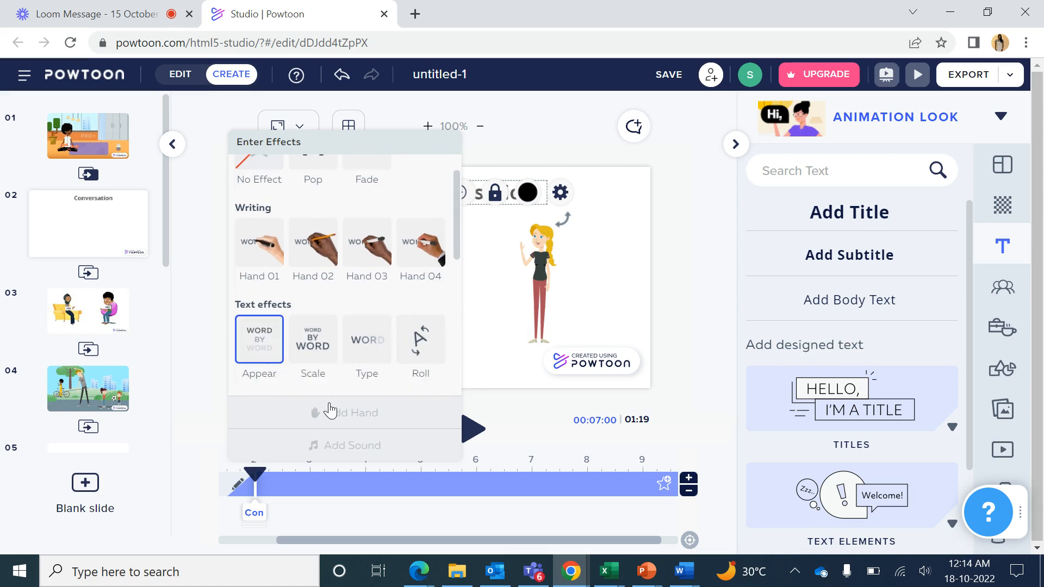
{"action": "left_click", "coordinate": [499, 315]}
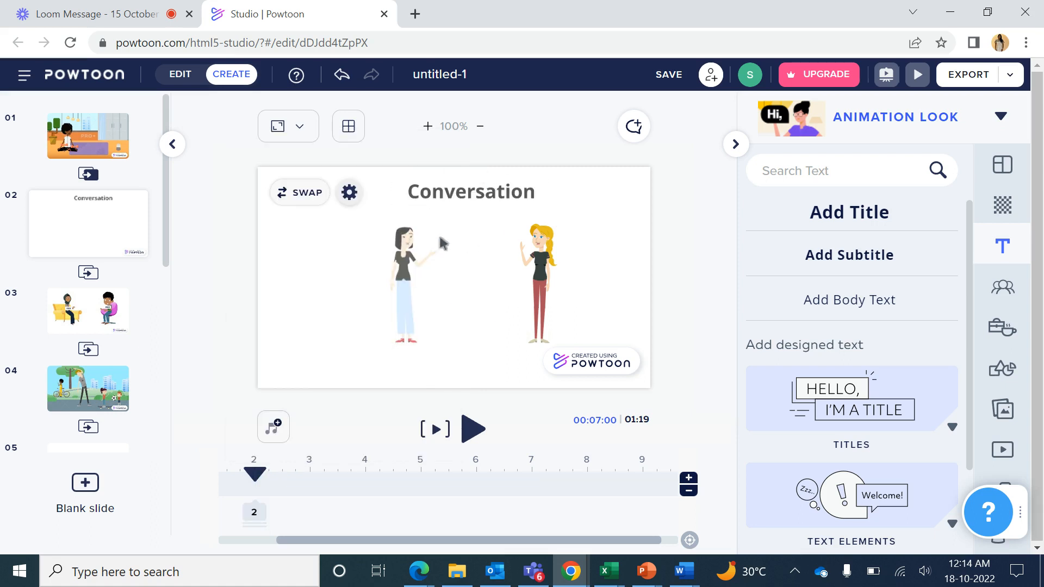
{"action": "left_click", "coordinate": [439, 430]}
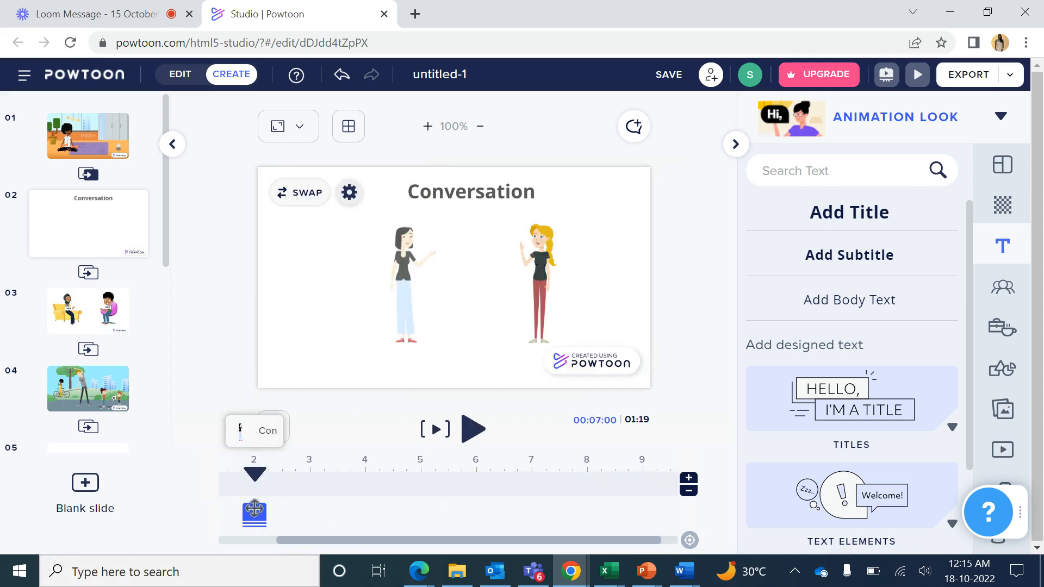
- Open the enter effects of the "Conversation" title to review the text effects, and switch to the Loom browser tab
{"action": "left_click", "coordinate": [254, 511]}
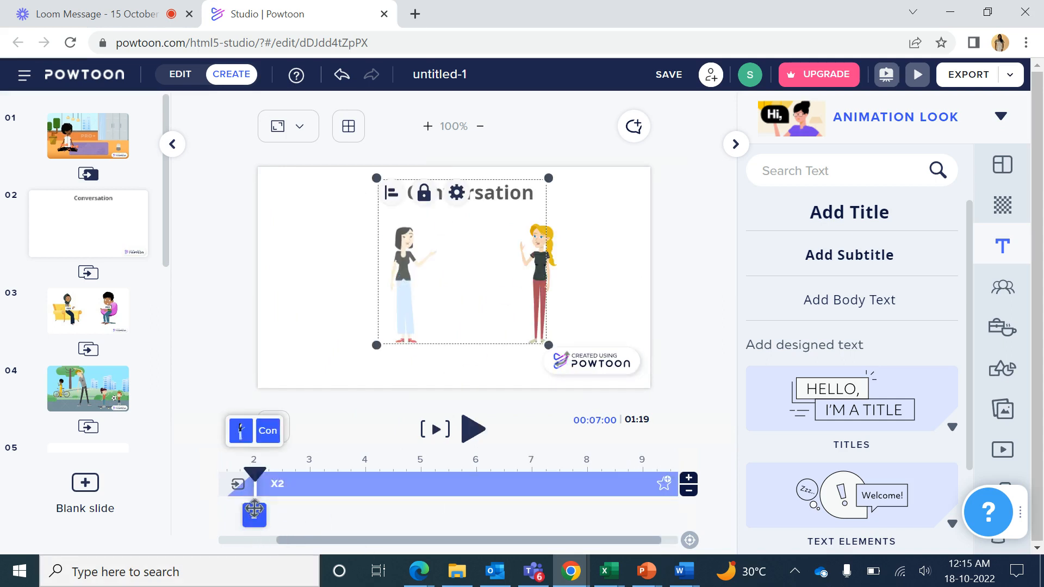
{"action": "left_click", "coordinate": [273, 435]}
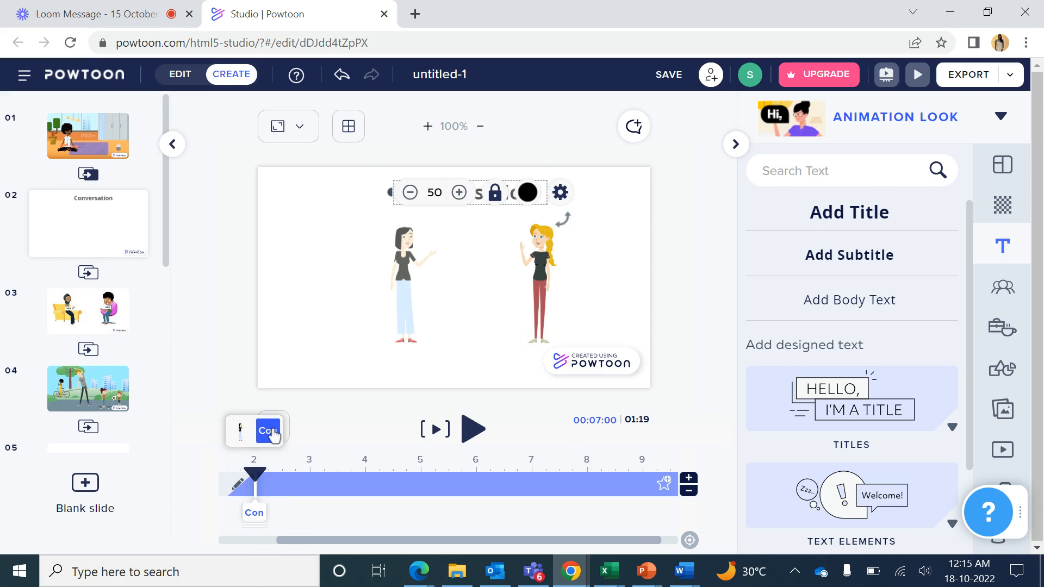
{"action": "left_click", "coordinate": [239, 486]}
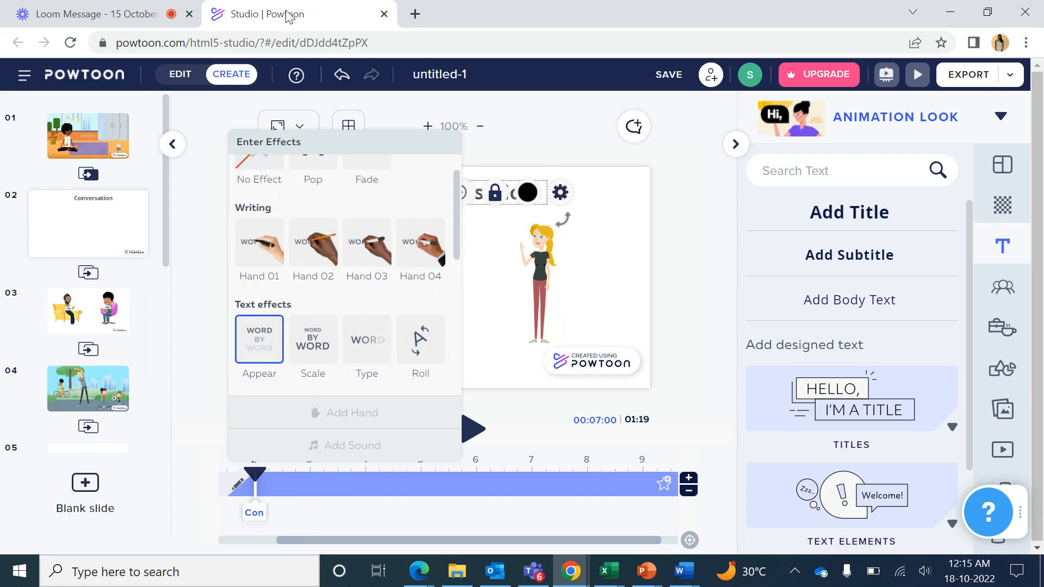
{"action": "left_click", "coordinate": [97, 18]}
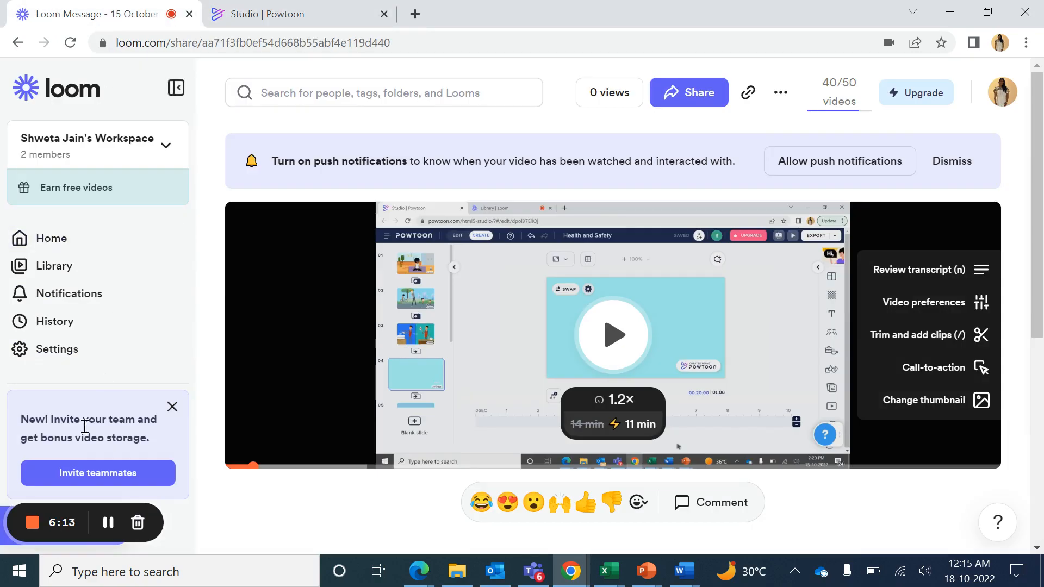